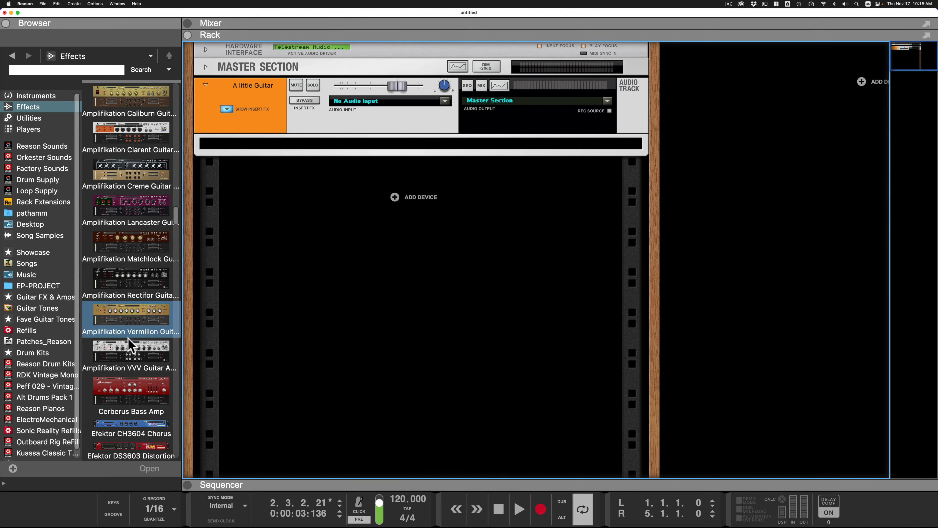
# - Look through the Kuassa amps and effects in the effects browser, and play the guitar track without any amp
pyautogui.scroll(-5, 131, 398)
pyautogui.scroll(-4, 132, 398)
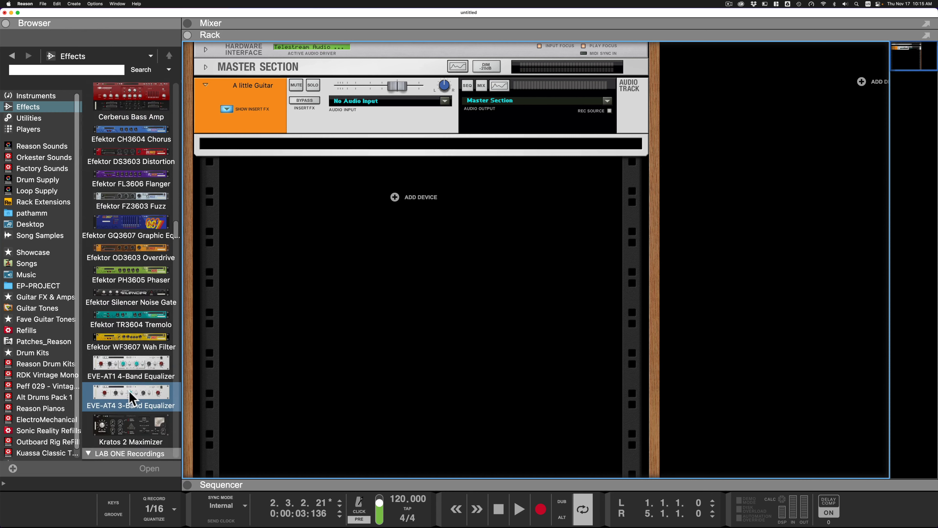
pyautogui.scroll(5, 132, 397)
pyautogui.scroll(4, 132, 398)
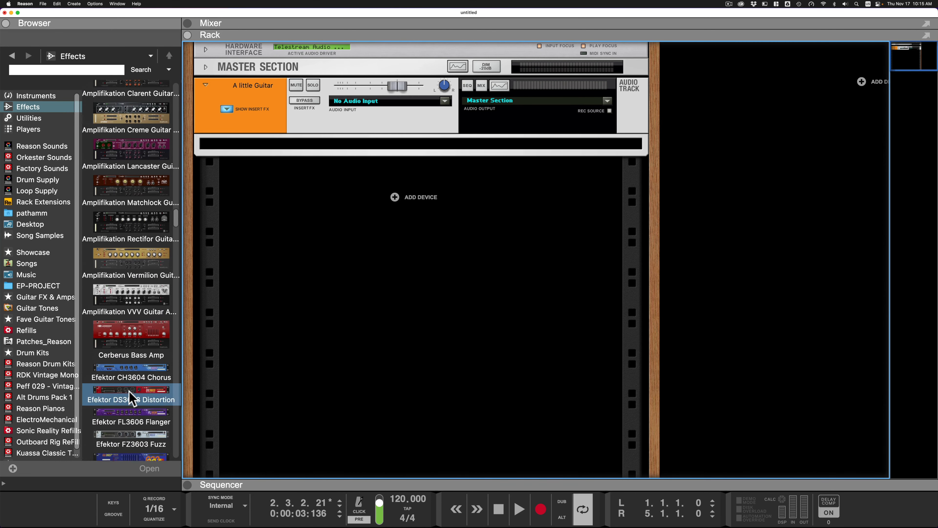
pyautogui.scroll(-1, 131, 398)
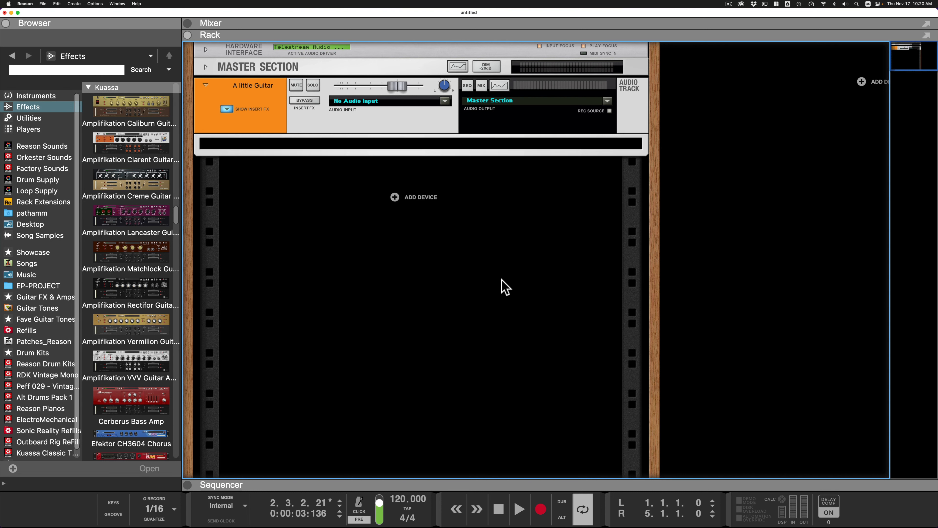
pyautogui.press('space')
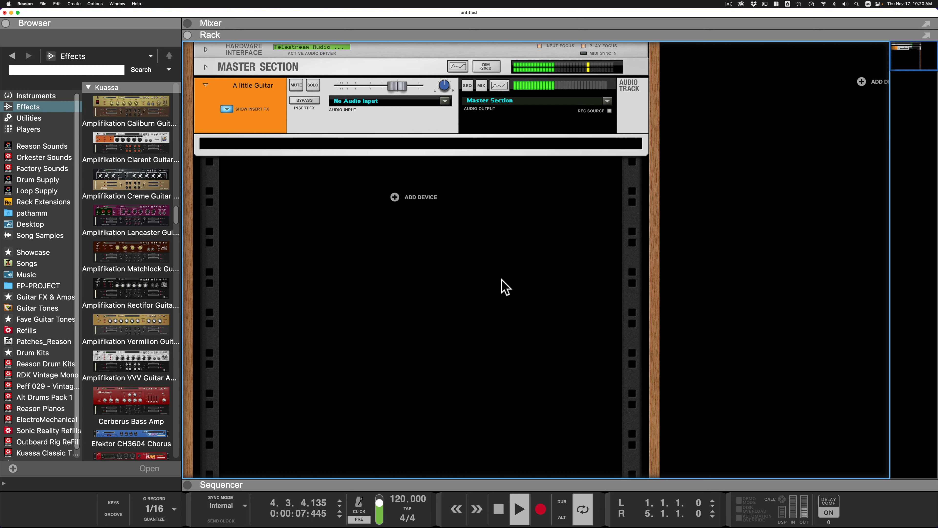
pyautogui.press('space')
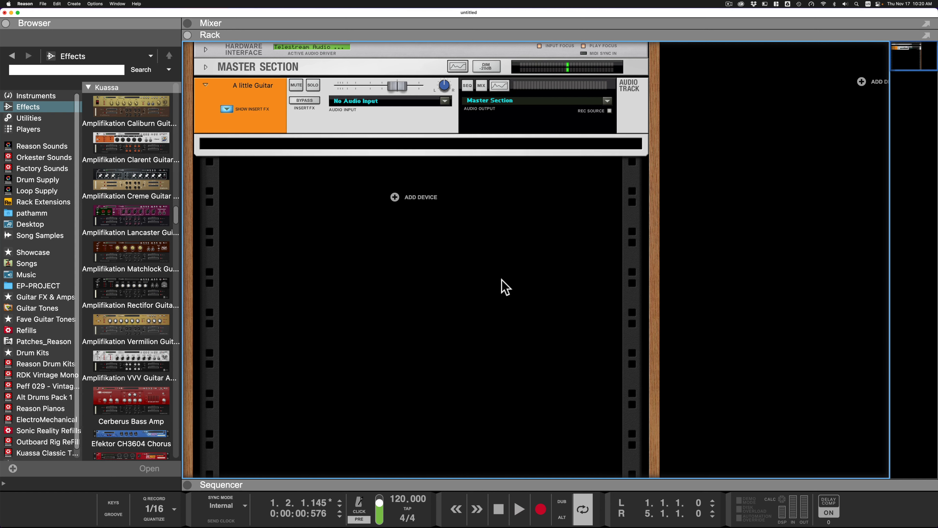
# - Add the Amplifikation Caliburn Guitar Amp as an insert effect on the "A little Guitar" audio track
pyautogui.moveTo(111, 92); pyautogui.dragTo(422, 139)
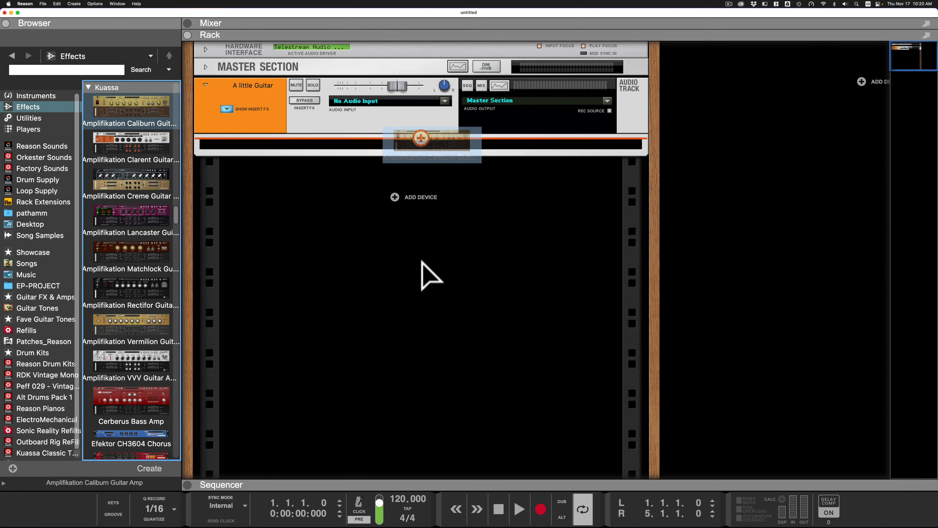
pyautogui.moveTo(421, 261); pyautogui.dragTo(416, 260)
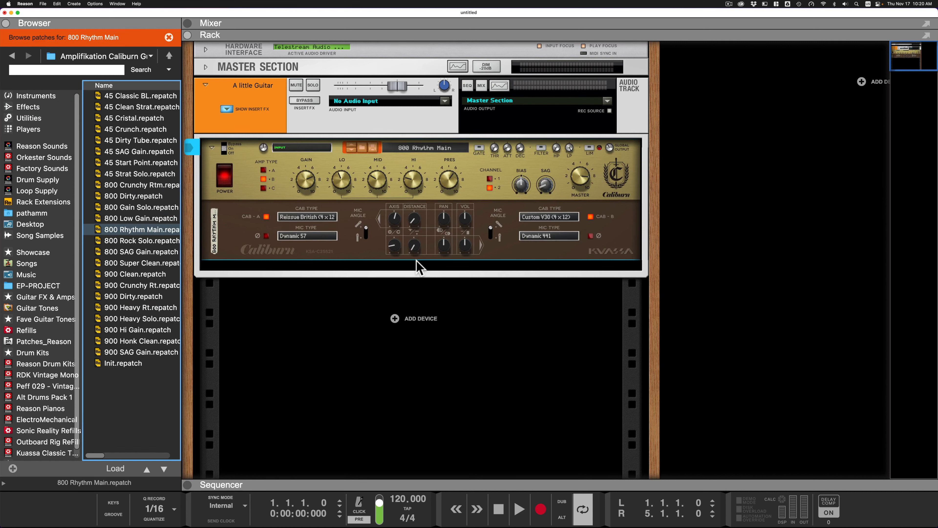
# - Lower the guitar track's level to about -3.25 dB while playing it through the Caliburn amp
pyautogui.press('space')
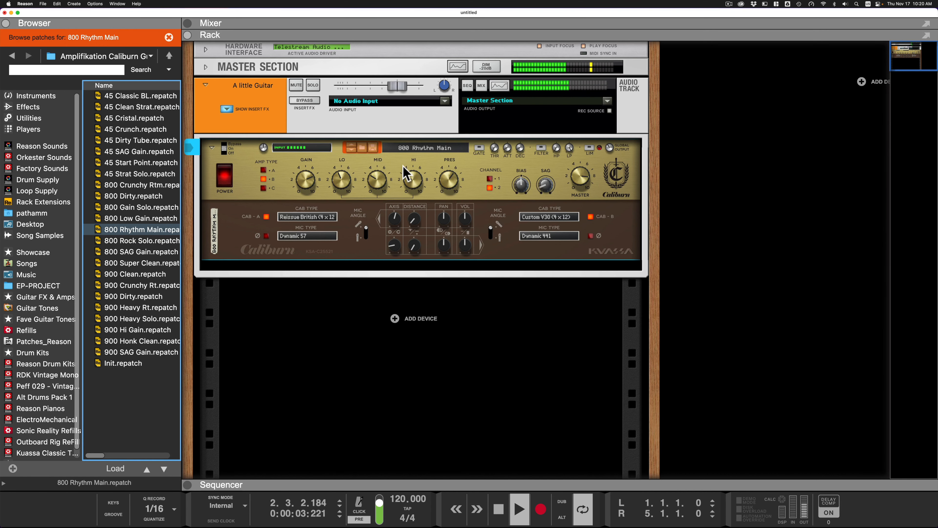
pyautogui.moveTo(397, 86); pyautogui.dragTo(388, 91)
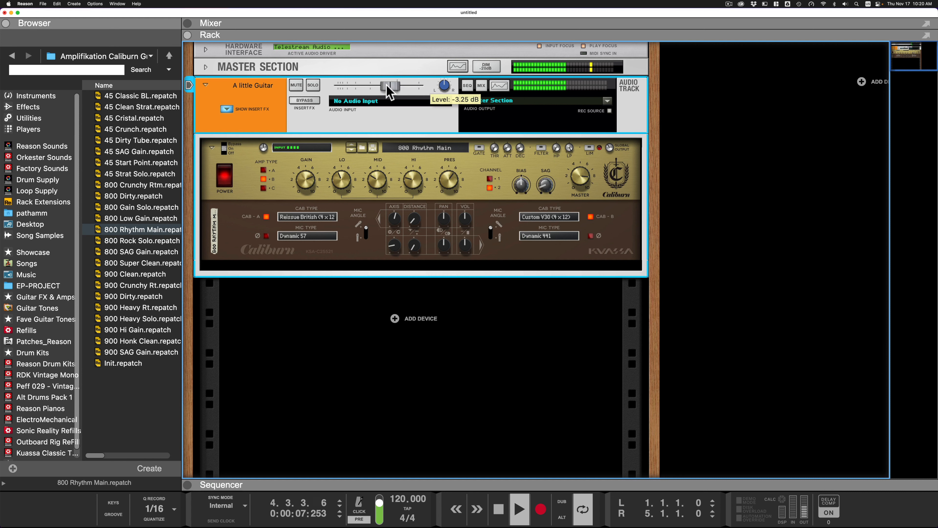
pyautogui.press('space')
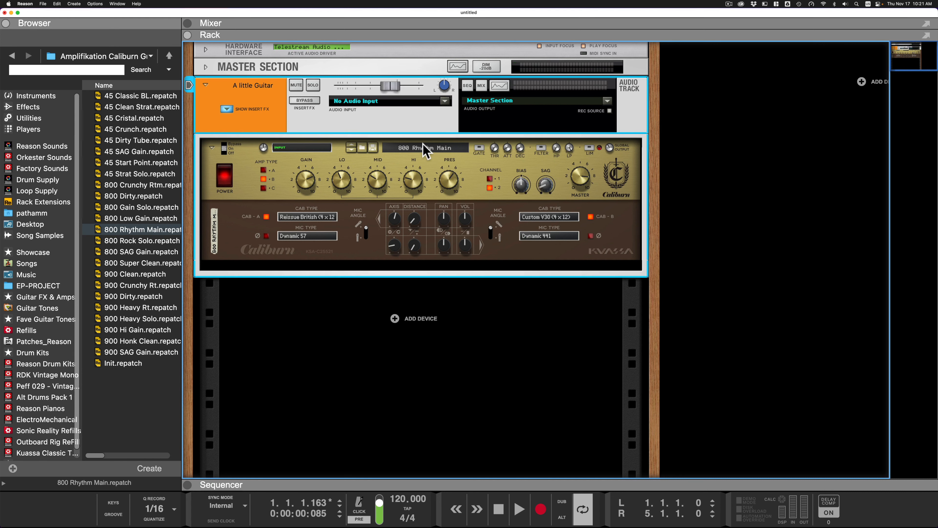
# - Load the 45 Crunch patch in the Caliburn amp and play the guitar track through it
pyautogui.click(423, 150)
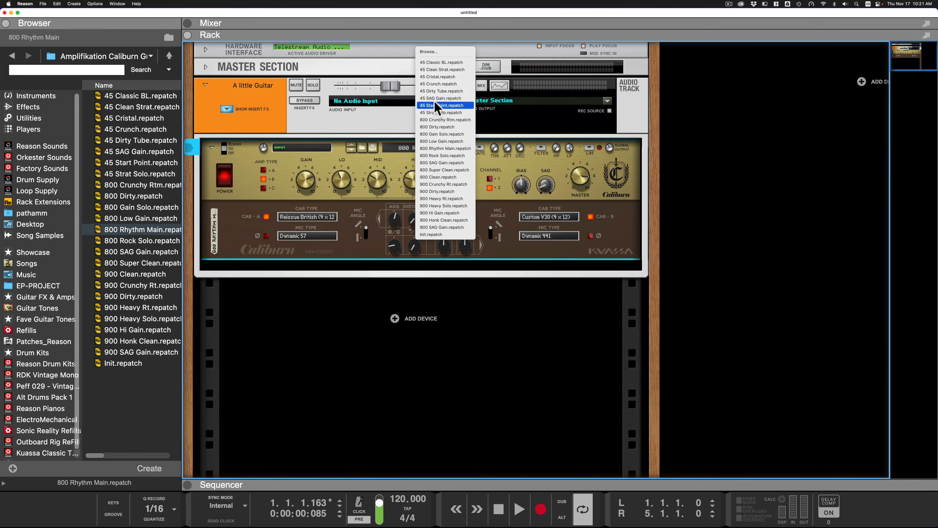
pyautogui.click(431, 85)
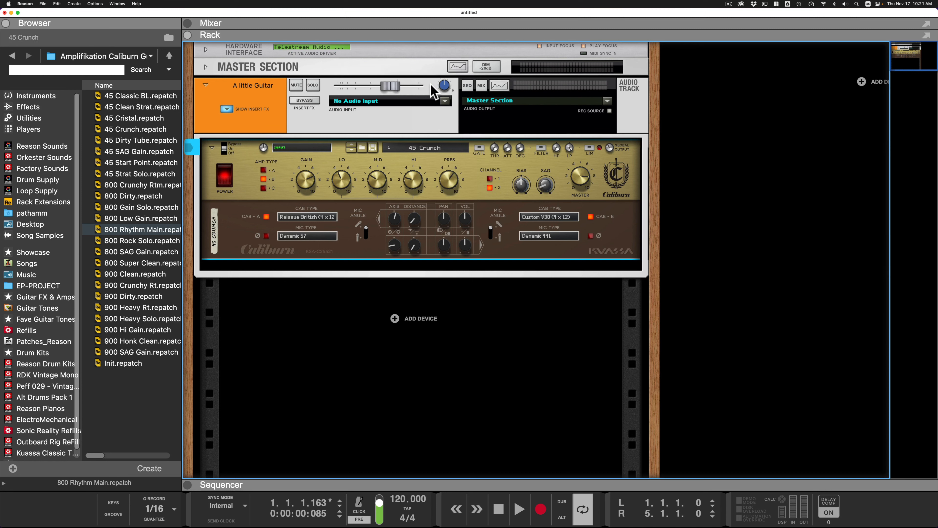
pyautogui.press('space')
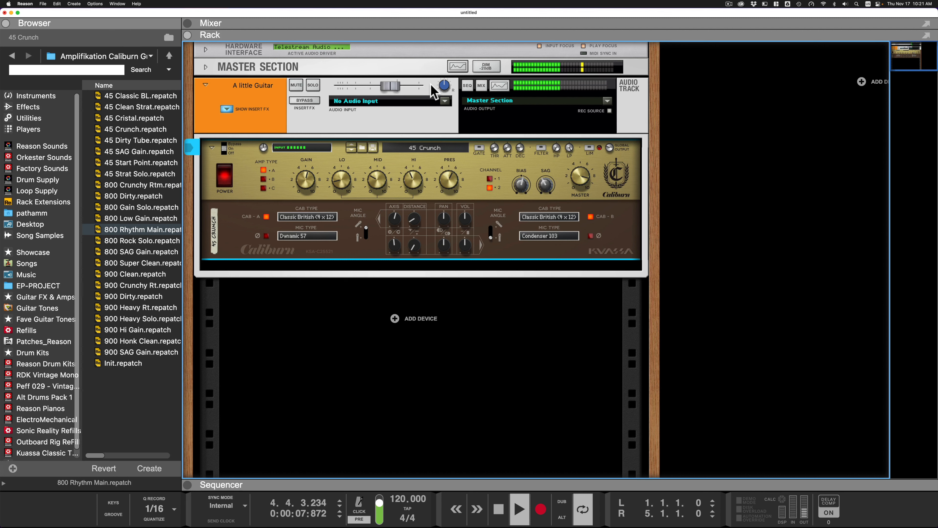
pyautogui.press('space')
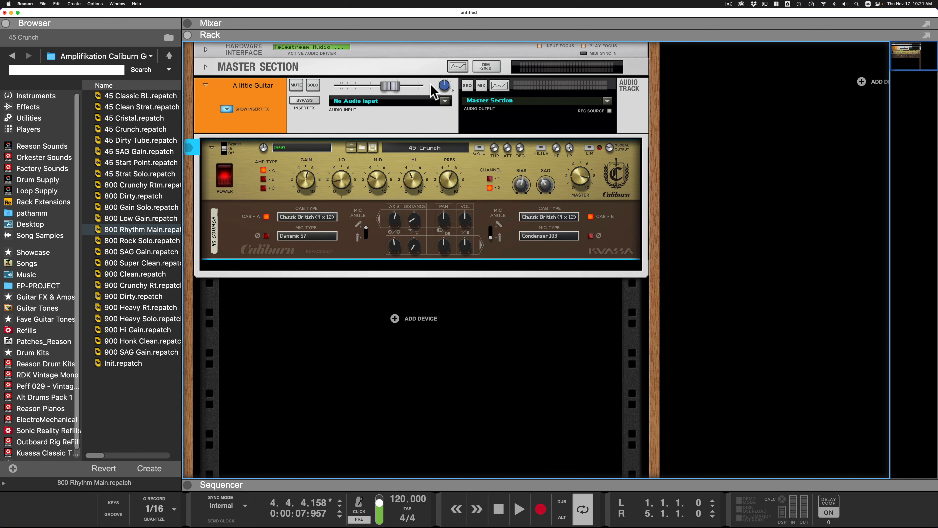
# - Load the 45 Clean Strat patch in the Caliburn amp and audition it with the guitar track
pyautogui.click(420, 148)
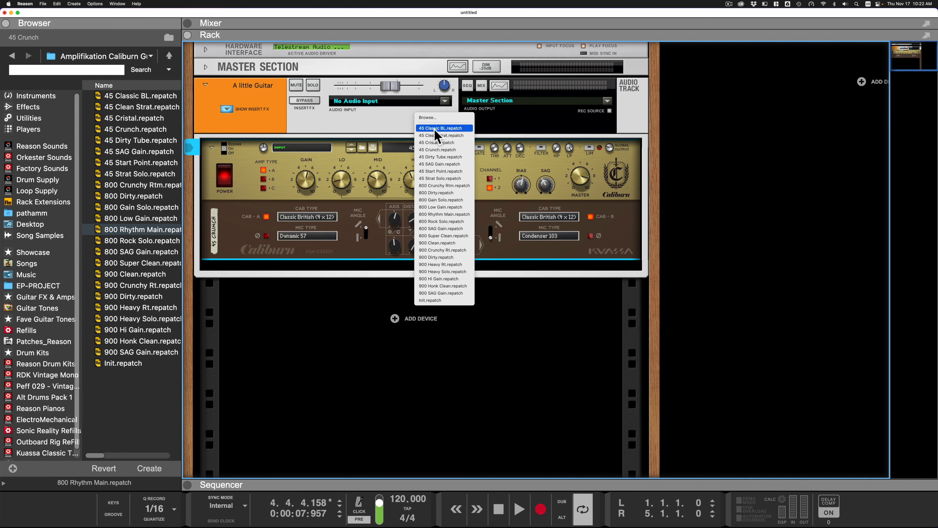
pyautogui.click(436, 136)
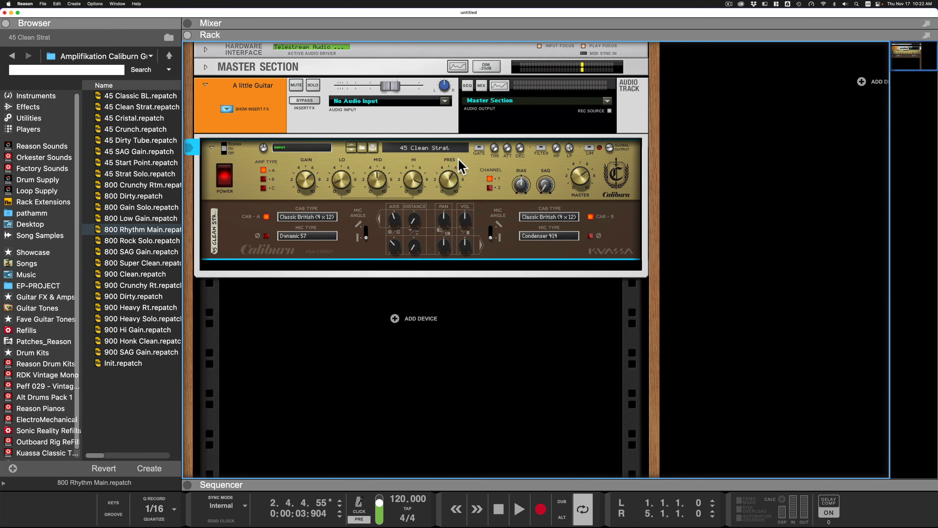
pyautogui.press('space')
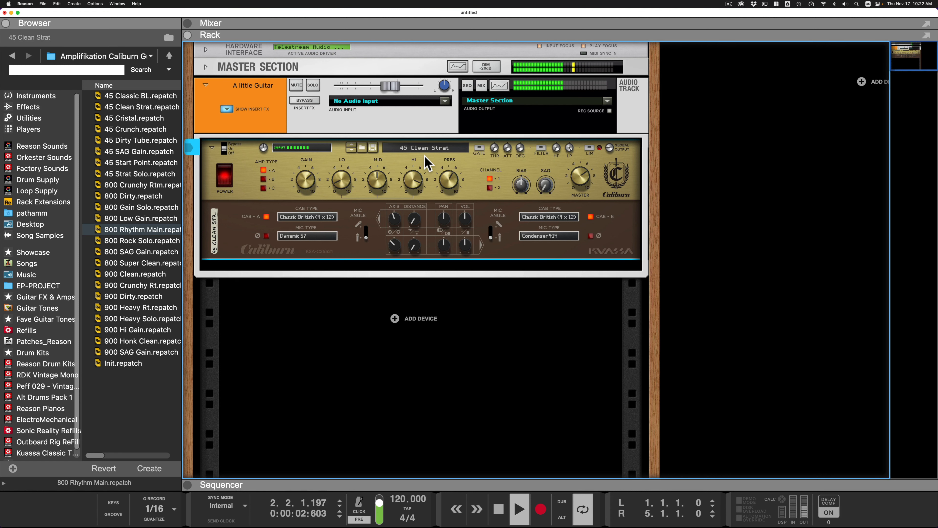
pyautogui.press('space')
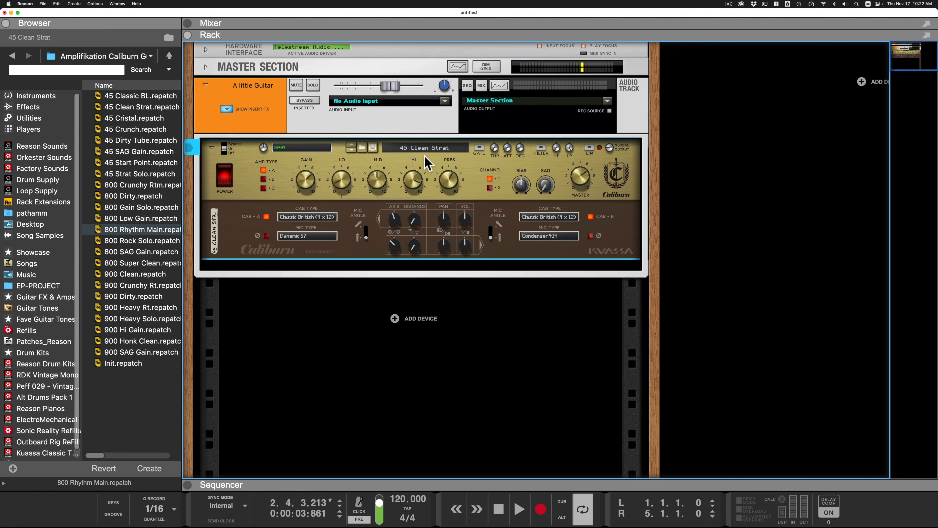
# - Switch the Caliburn amp to the 800 Super Clean patch and audition the guitar sound
pyautogui.click(430, 149)
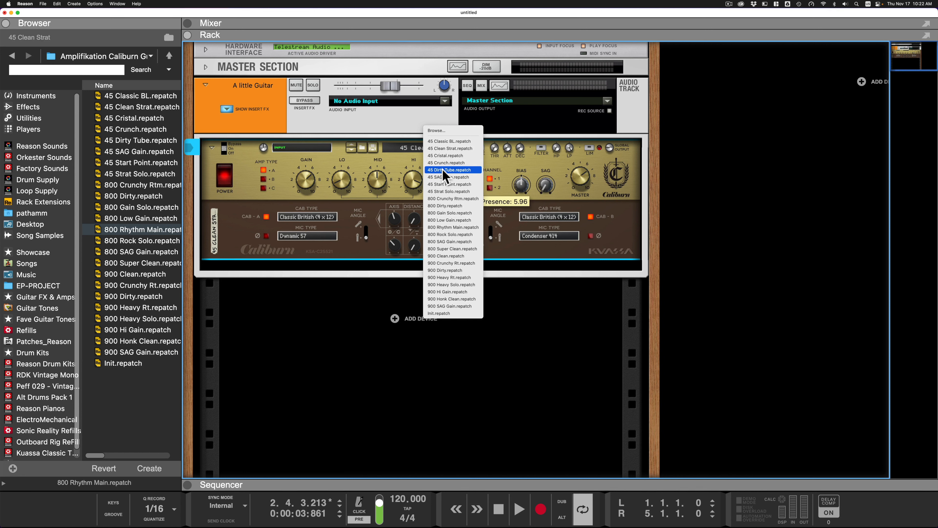
pyautogui.click(448, 250)
pyautogui.press('space')
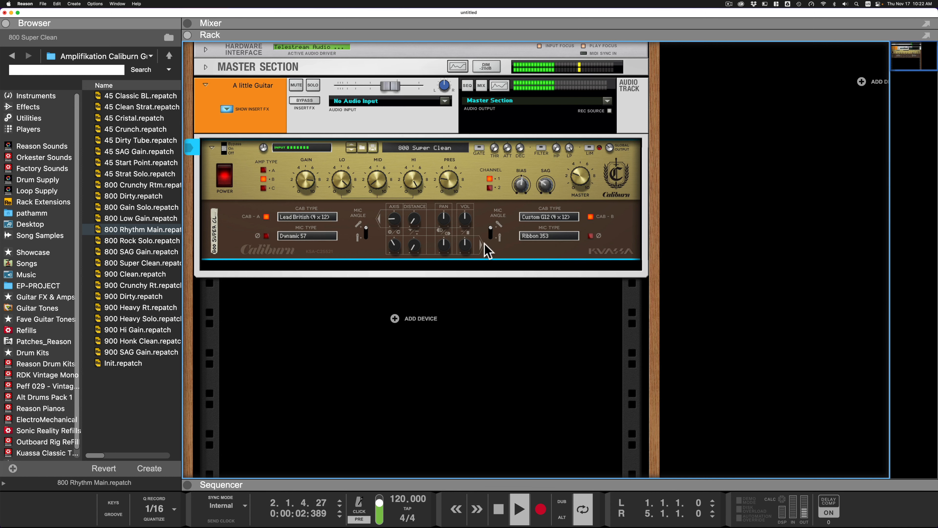
pyautogui.press('space')
# - Replace the Caliburn amp in the track's insert effects with the Amplifikation Matchlock Guitar Amp and play the track through it
pyautogui.click(140, 58)
pyautogui.click(85, 71)
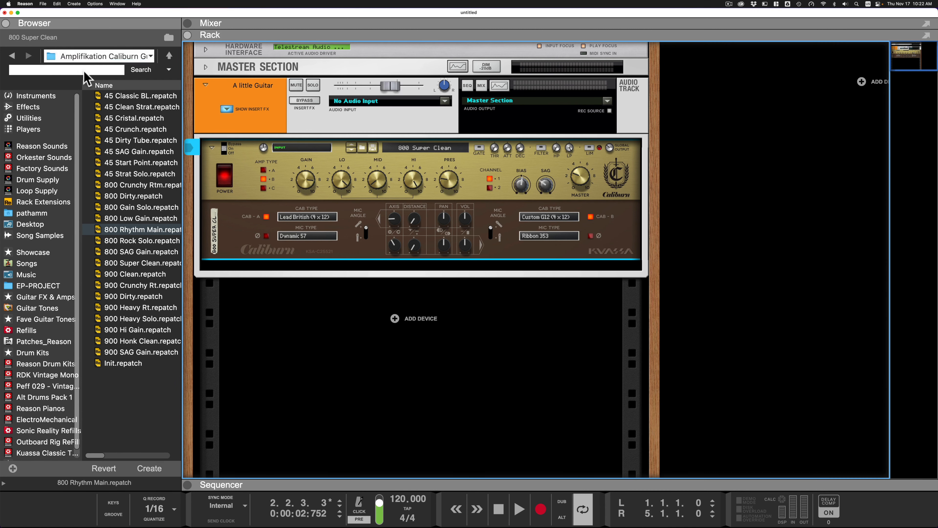
pyautogui.click(30, 110)
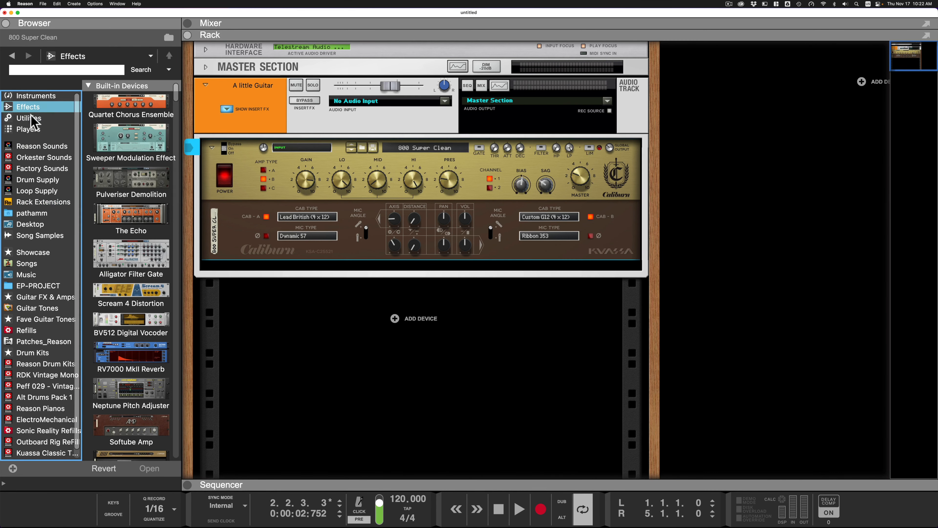
pyautogui.scroll(-15, 137, 232)
pyautogui.scroll(-20, 139, 242)
pyautogui.scroll(-15, 139, 243)
pyautogui.scroll(-8, 139, 242)
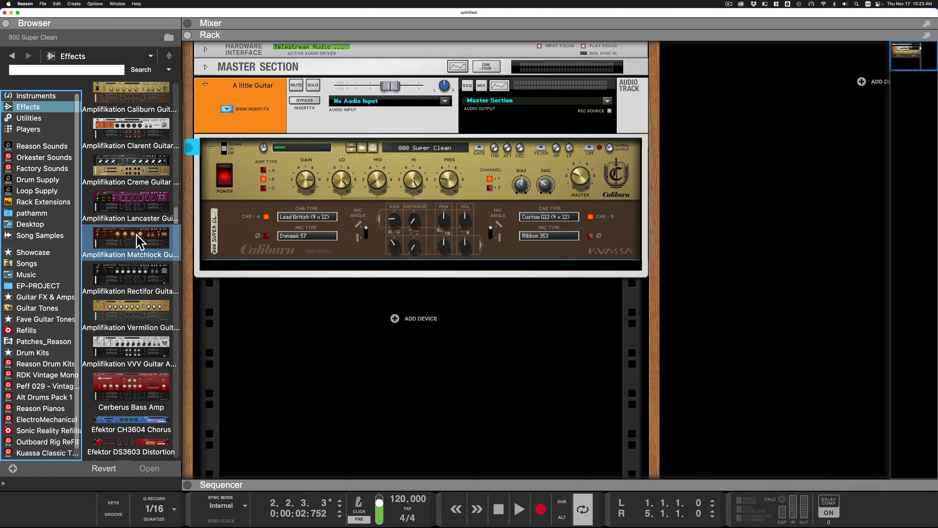
pyautogui.moveTo(128, 239); pyautogui.dragTo(484, 189)
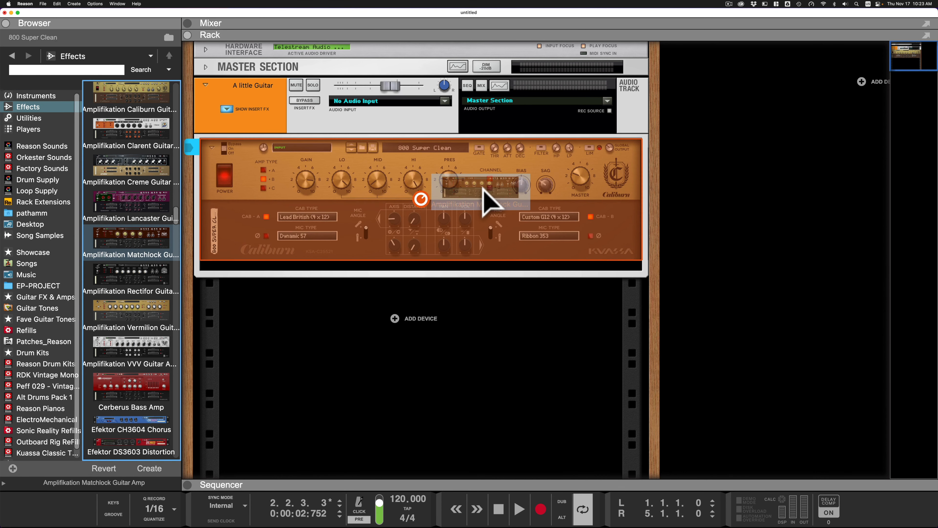
pyautogui.moveTo(483, 188); pyautogui.dragTo(478, 188)
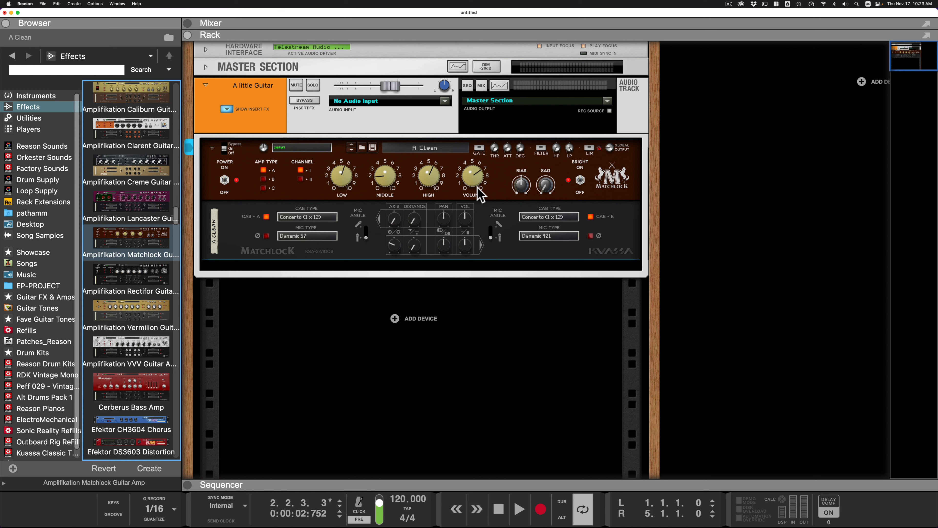
pyautogui.press('space')
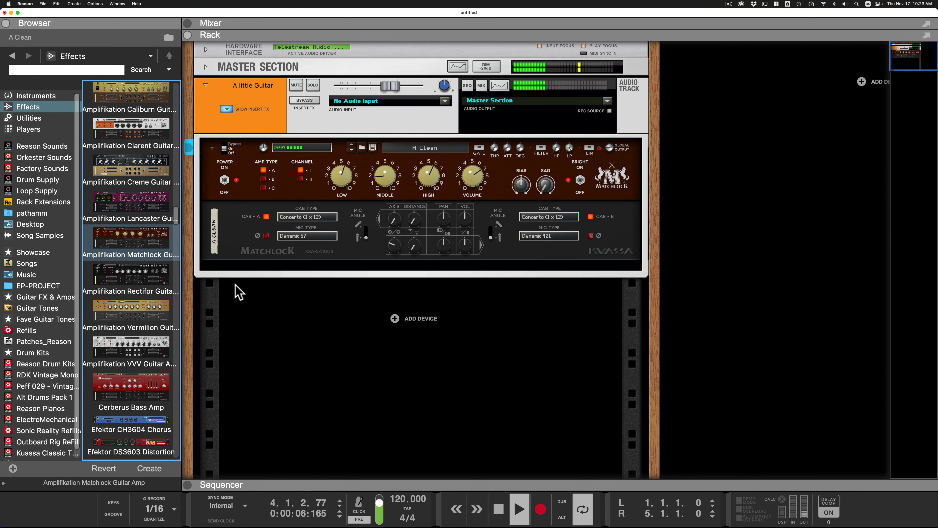
pyautogui.press('space')
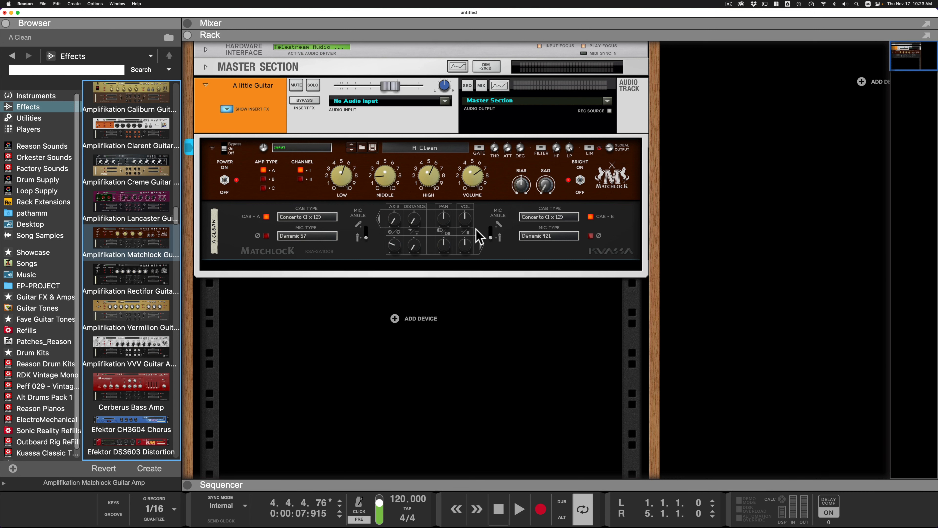
# - Load the C Nice Breakup patch in the Matchlock amp and audition it with the guitar track
pyautogui.click(427, 146)
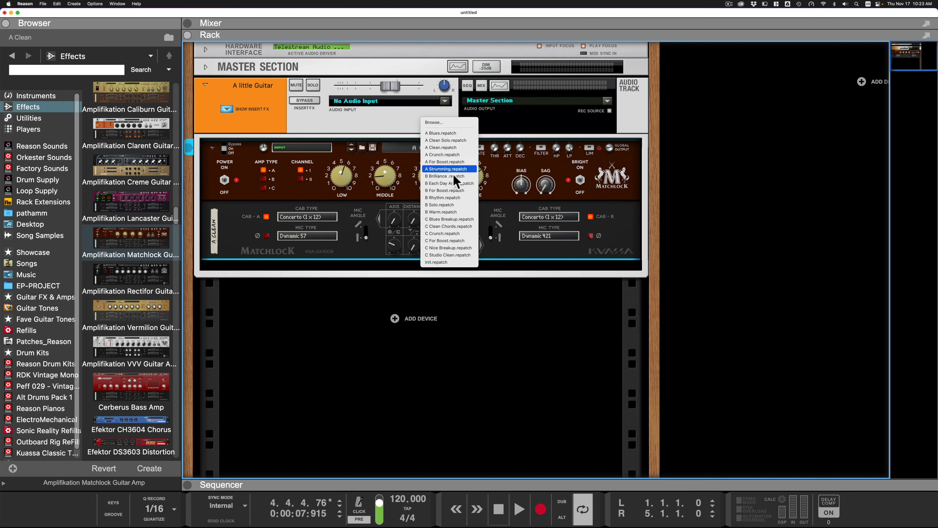
pyautogui.click(444, 247)
pyautogui.press('space')
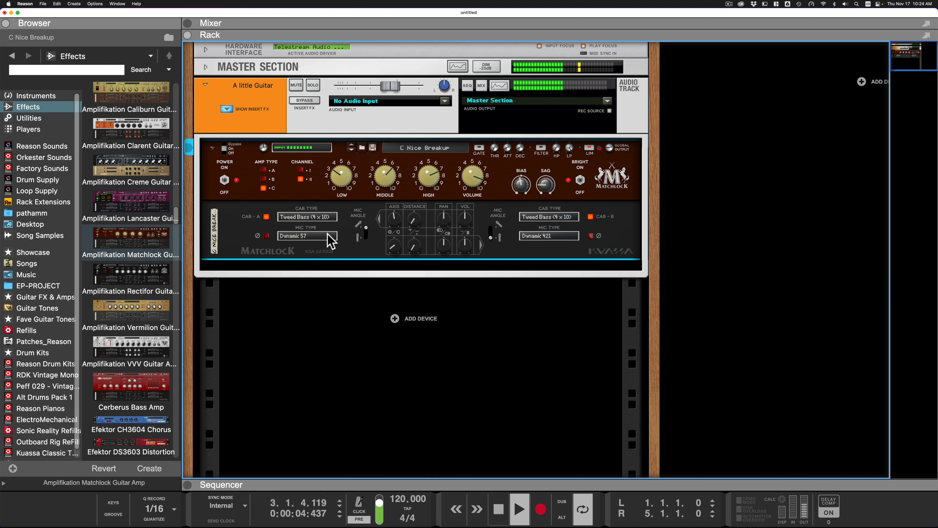
pyautogui.press('space')
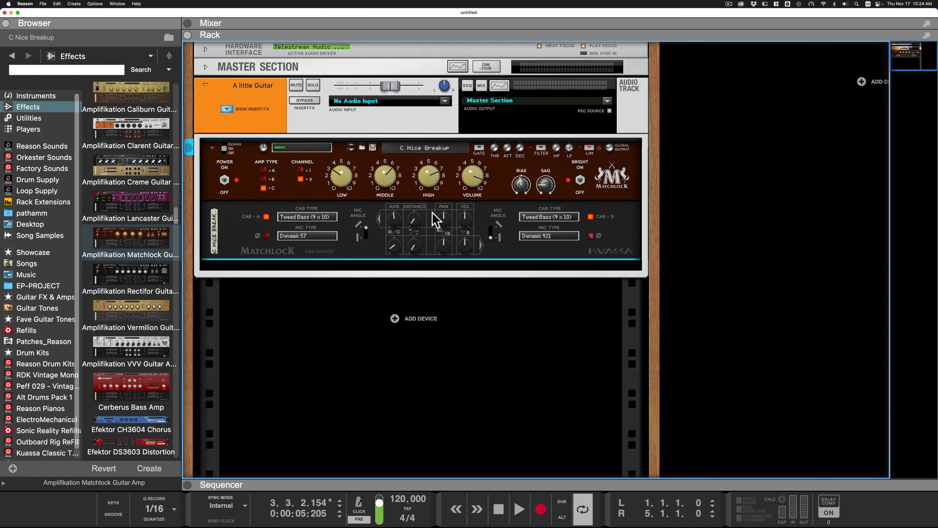
# - Insert the Efektor Silencer Noise Gate above the Matchlock amp in the guitar track's insert effects
pyautogui.scroll(-10, 122, 306)
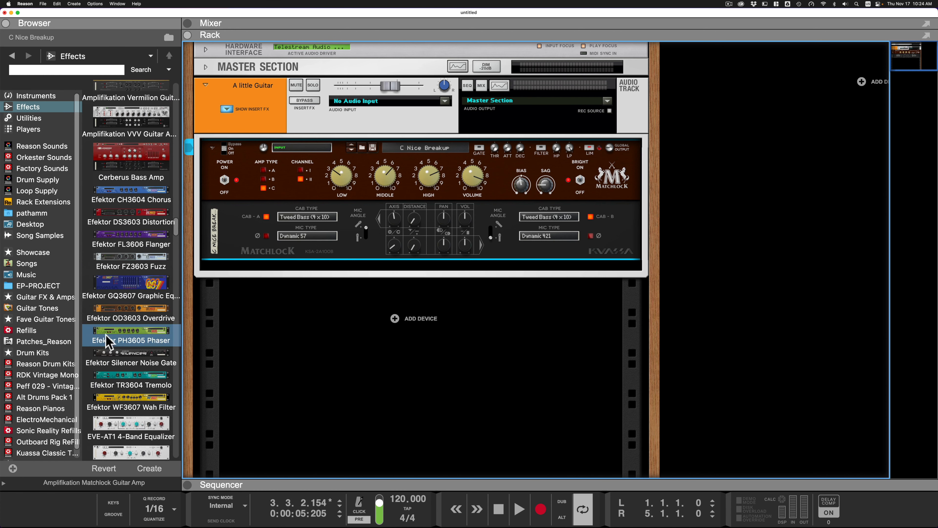
pyautogui.scroll(5, 121, 288)
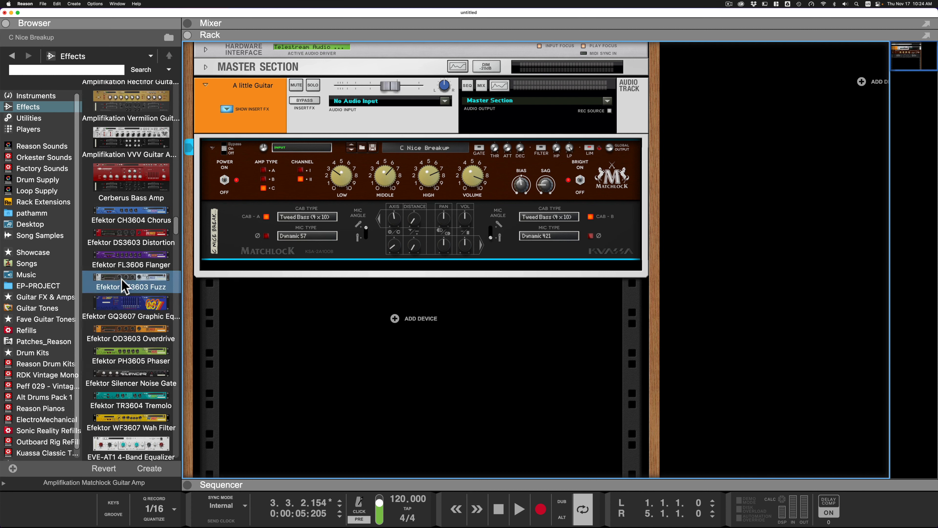
pyautogui.scroll(3, 122, 287)
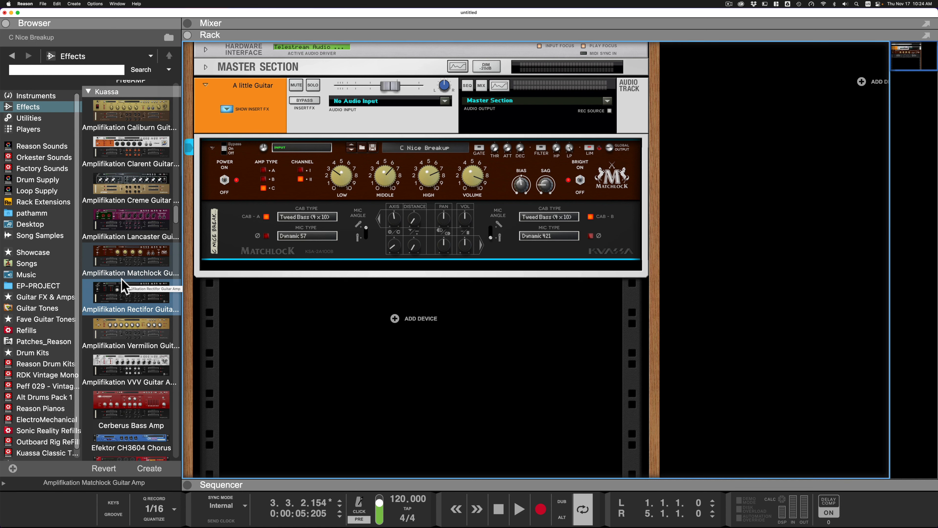
pyautogui.scroll(-6, 125, 407)
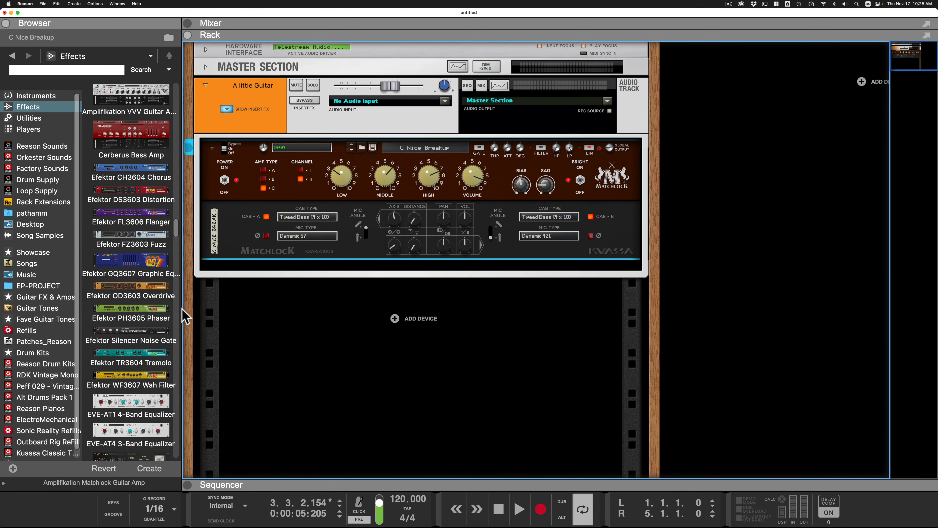
pyautogui.moveTo(107, 340); pyautogui.dragTo(372, 154)
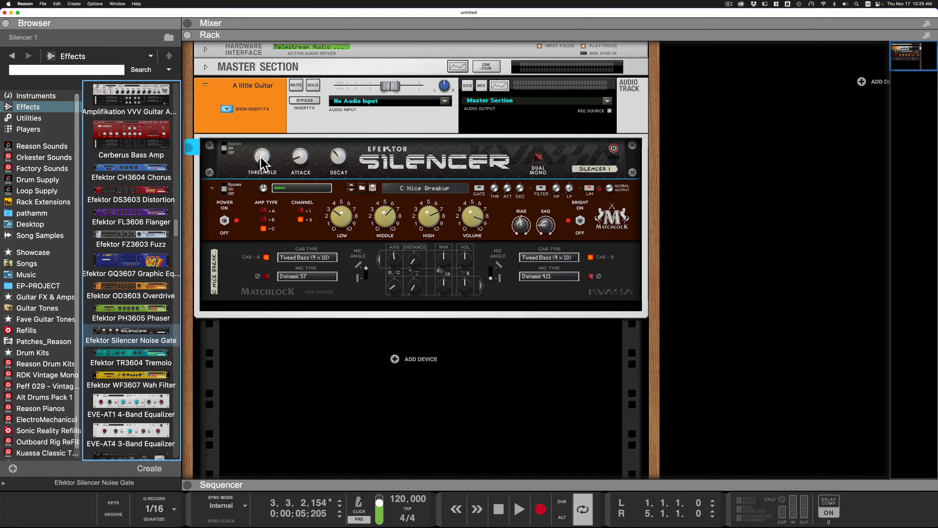
# - Raise the Silencer noise gate's threshold while playing the guitar track, then stop playback
pyautogui.moveTo(260, 156)
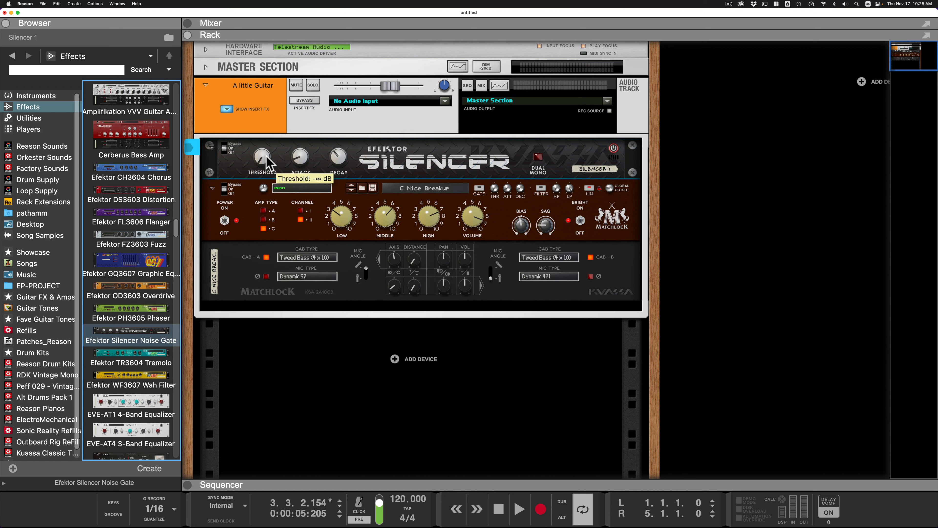
pyautogui.press('space')
pyautogui.moveTo(266, 161); pyautogui.dragTo(269, 157)
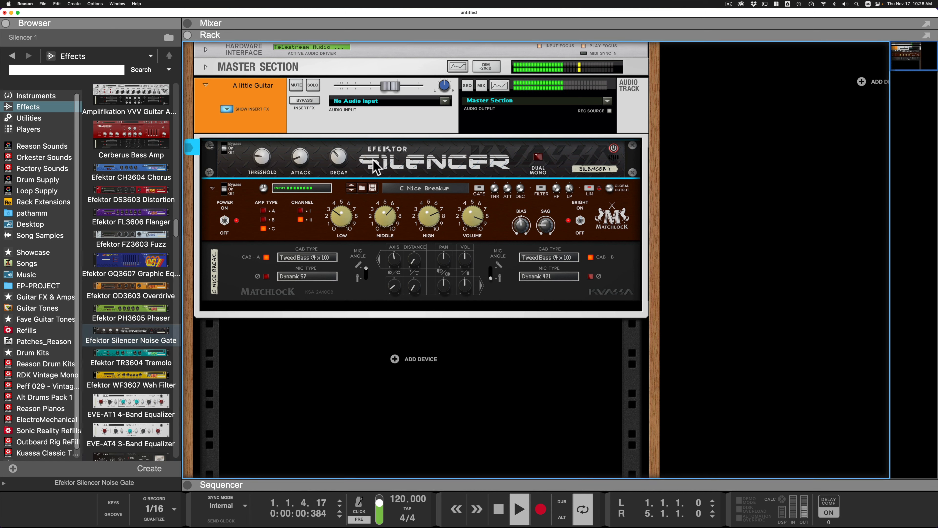
pyautogui.press('space')
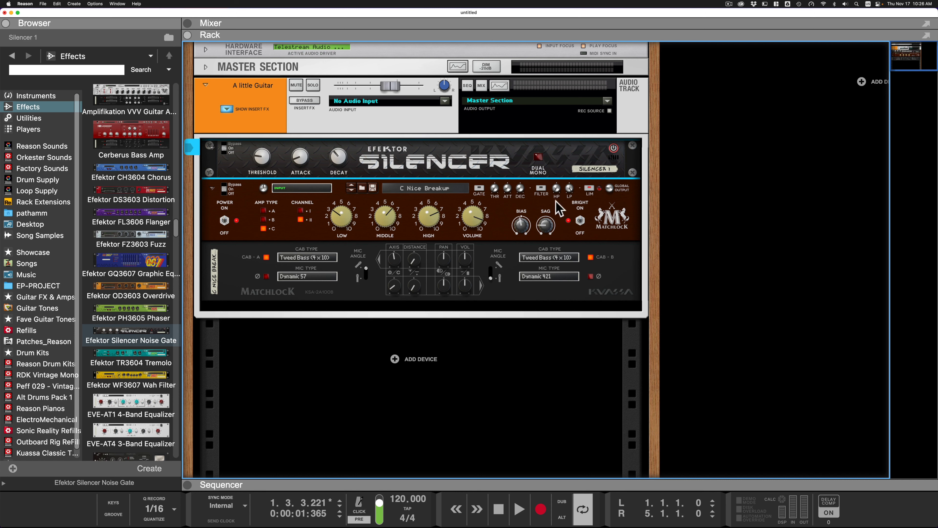
# - Replace the Matchlock amp below the Silencer noise gate with the Amplifikation Caliburn Guitar Amp
pyautogui.scroll(10, 136, 130)
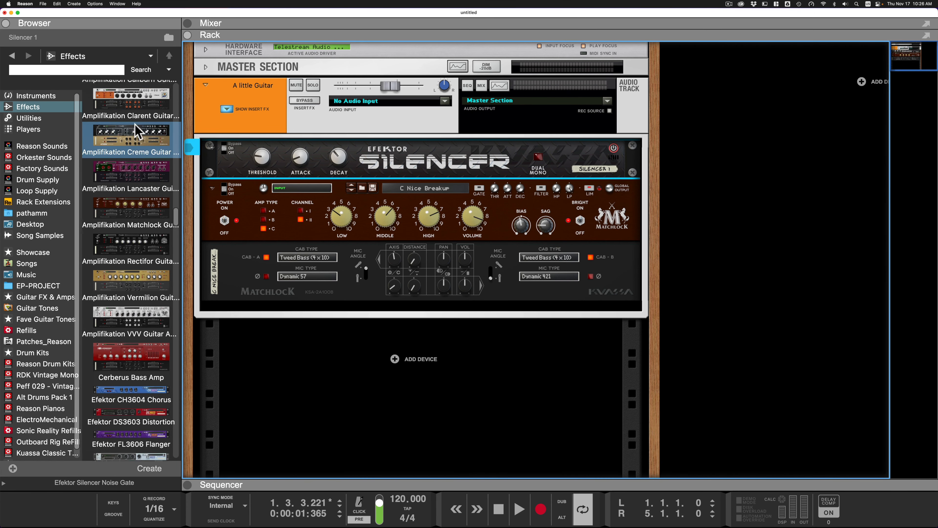
pyautogui.moveTo(130, 174); pyautogui.dragTo(482, 257)
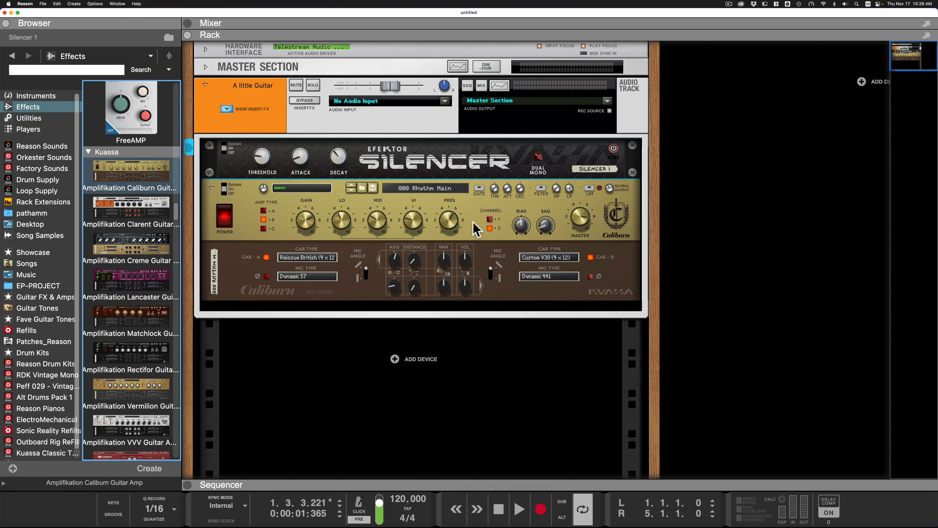
# - Clear all devices from the guitar track's insert effects and insert a fresh Amplifikation Caliburn Guitar Amp
pyautogui.moveTo(511, 189)
pyautogui.press('Delete')
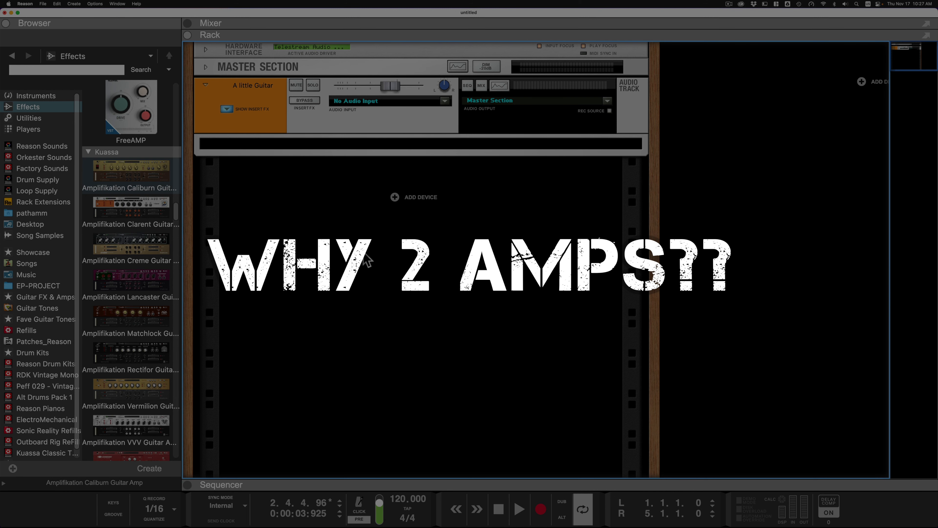
pyautogui.scroll(2, 151, 207)
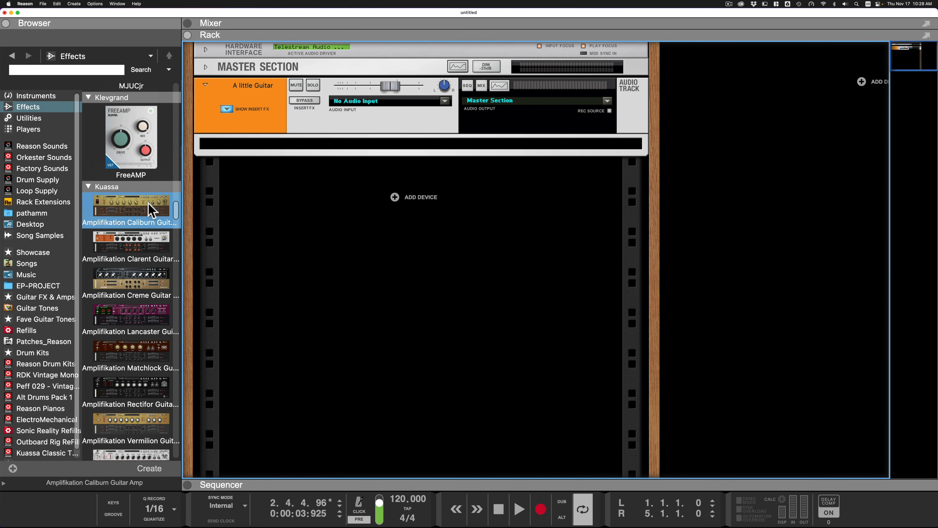
pyautogui.scroll(-1, 152, 209)
pyautogui.moveTo(132, 205); pyautogui.dragTo(331, 157)
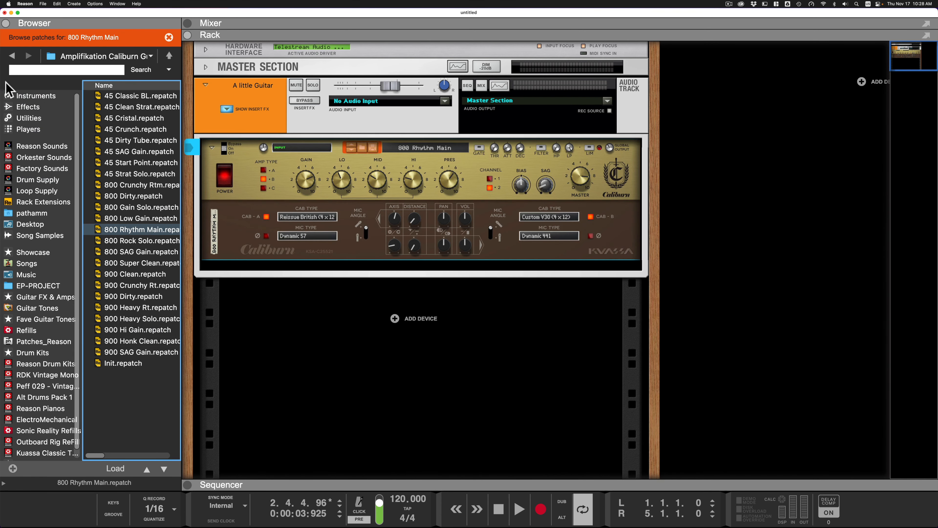
# - Insert the Amplifikation Matchlock Guitar Amp below the Caliburn in the guitar track's insert effects
pyautogui.click(12, 56)
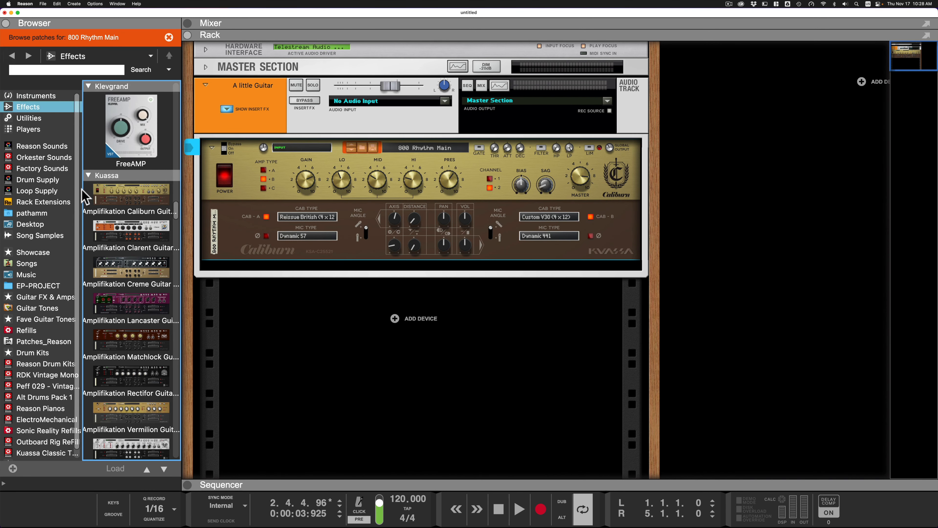
pyautogui.scroll(-1, 107, 267)
pyautogui.moveTo(135, 325)
pyautogui.mouseDown()
pyautogui.moveTo(425, 256)
pyautogui.moveTo(461, 268)
pyautogui.moveTo(442, 343)
pyautogui.mouseUp()
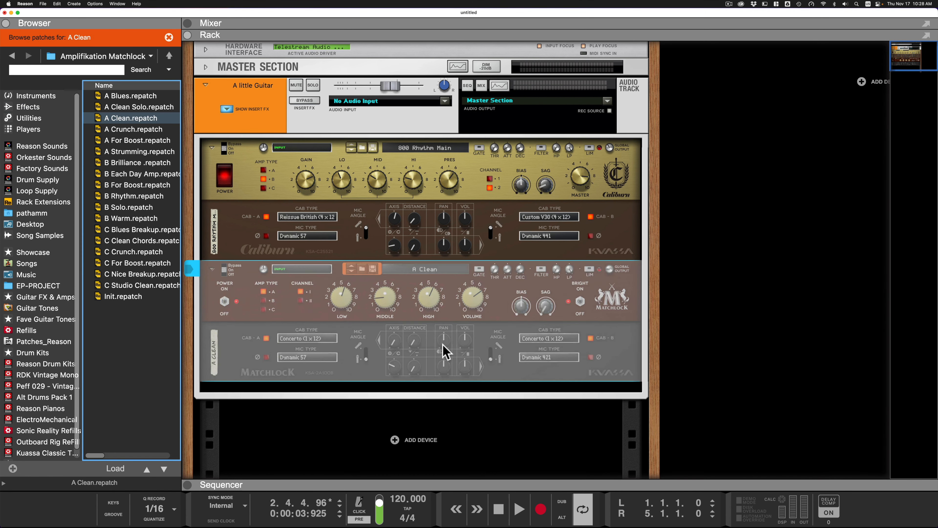
pyautogui.rightClick(494, 422)
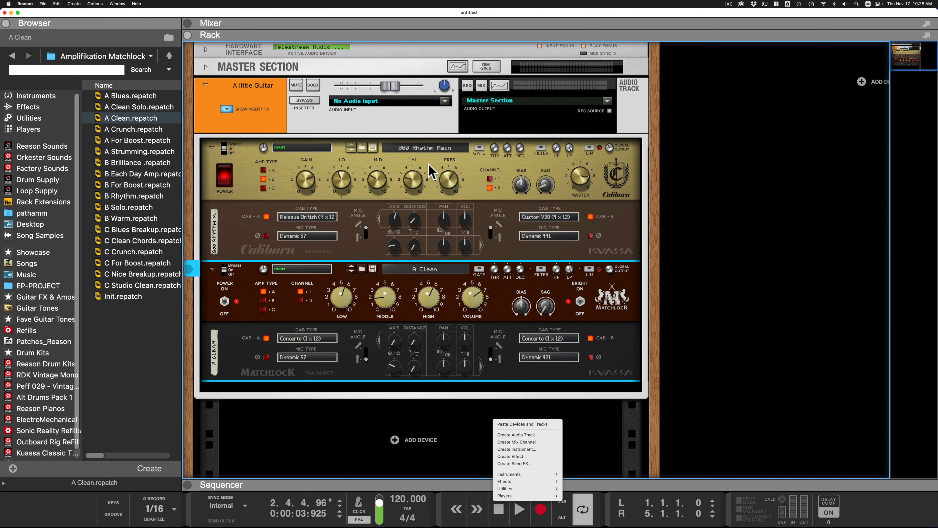
pyautogui.click(264, 216)
# - Turn off the Caliburn's cabs A and B, power off the Matchlock head, and audition the Caliburn through the Matchlock cabs
pyautogui.click(267, 216)
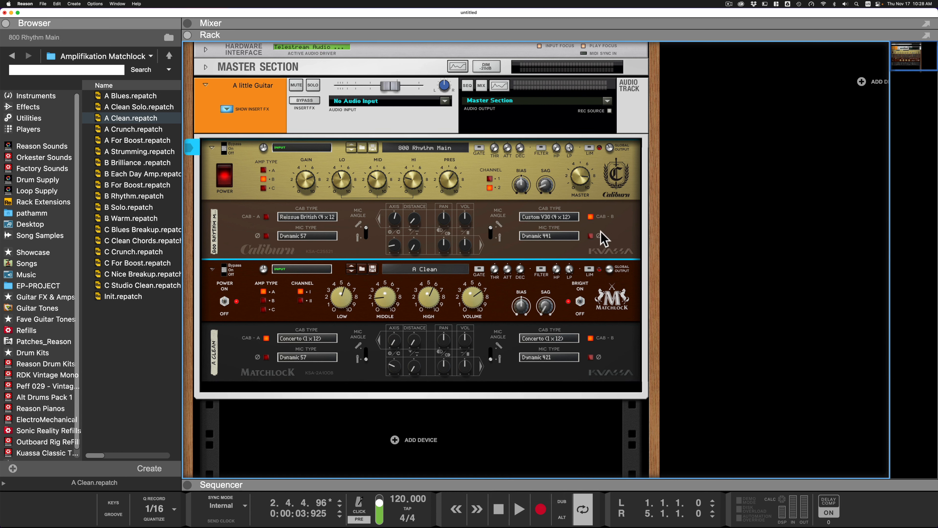
pyautogui.click(591, 217)
pyautogui.click(224, 302)
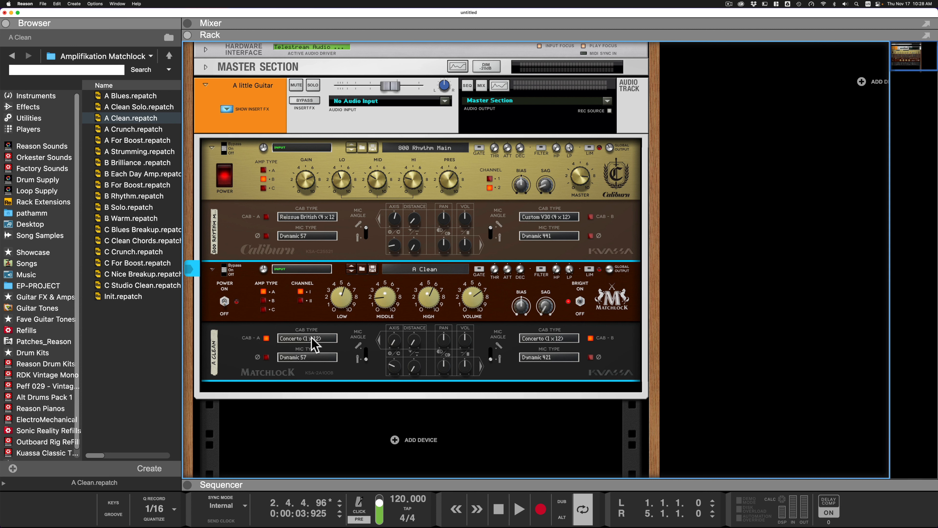
pyautogui.click(269, 183)
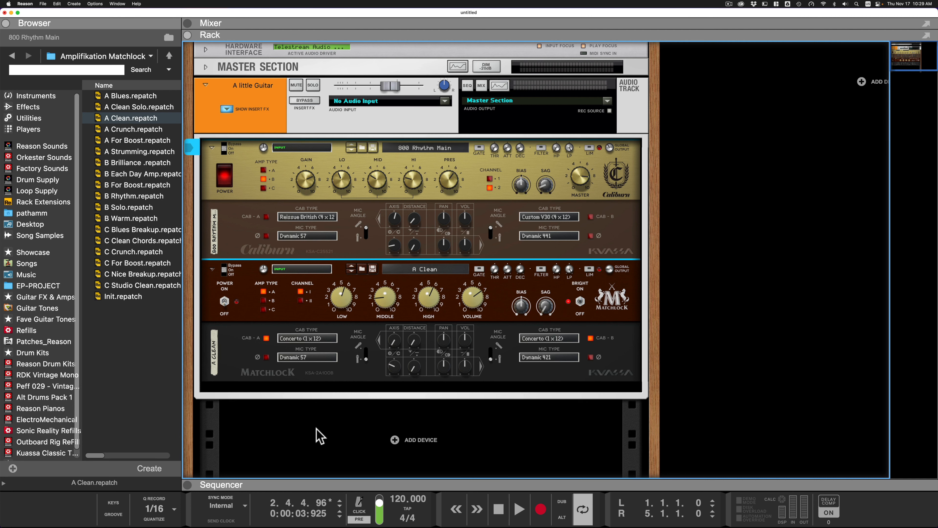
pyautogui.press('space')
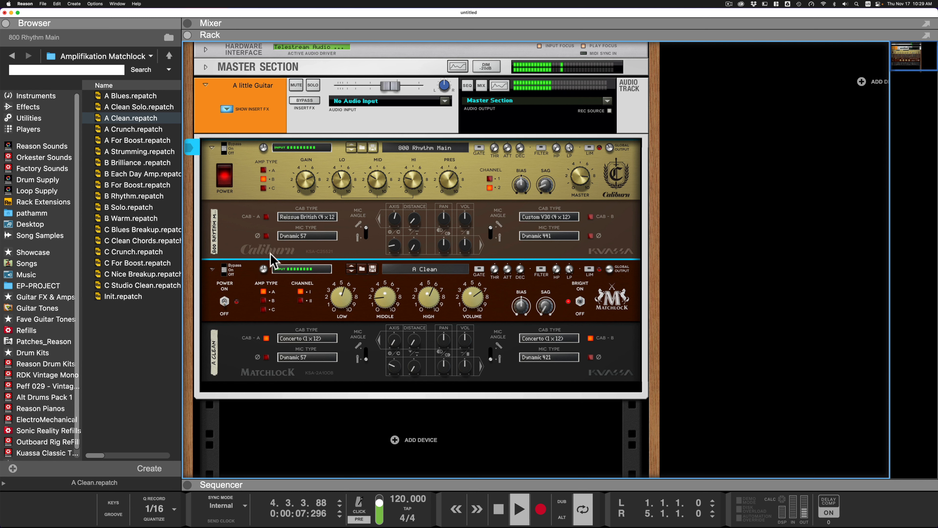
pyautogui.press('space')
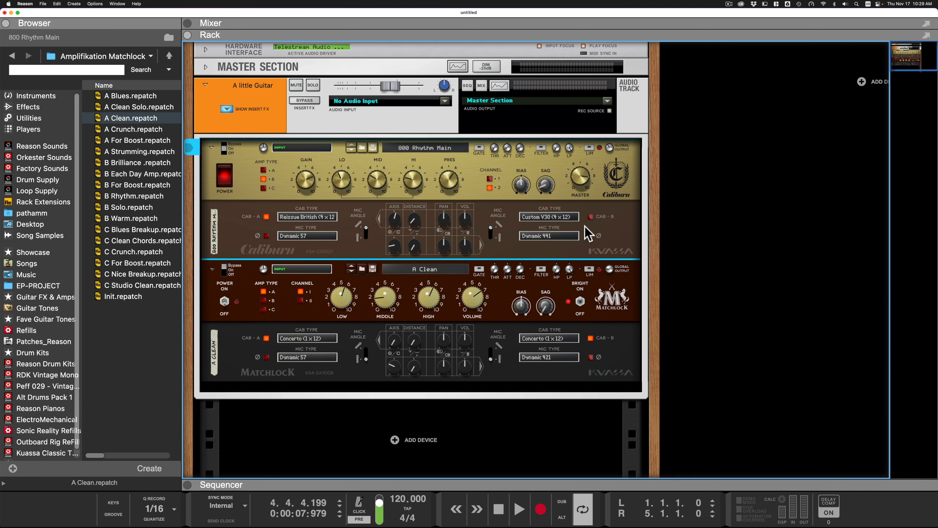
# - Re-enable the Caliburn's own cabs A and B and play the guitar track to compare the sound
pyautogui.click(591, 217)
pyautogui.press('space')
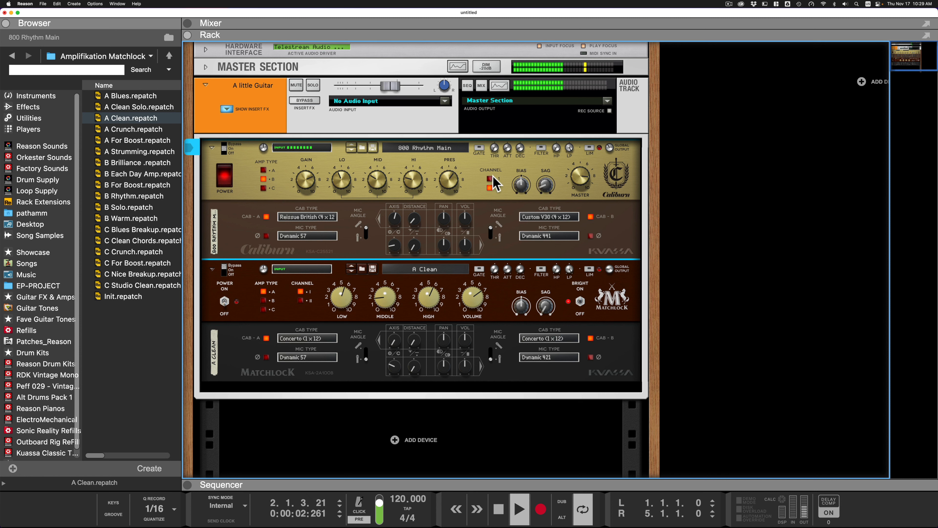
pyautogui.press('space')
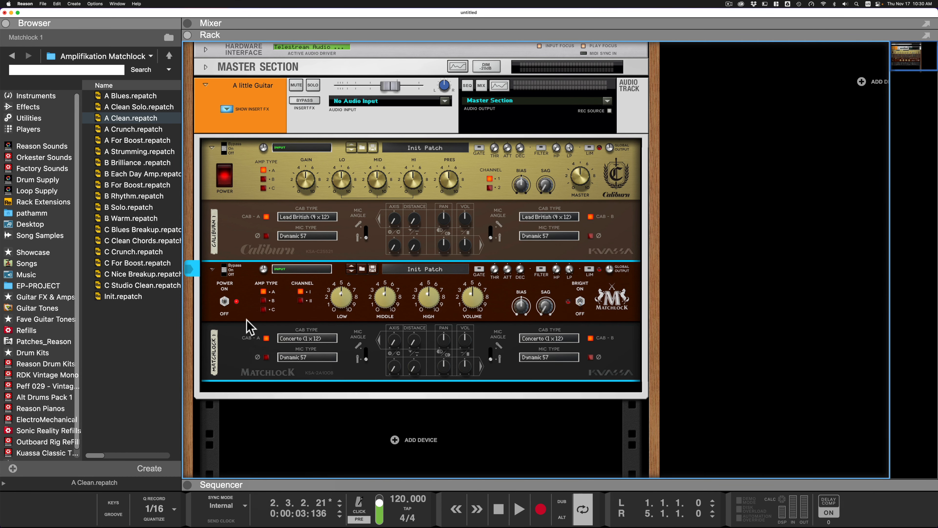
# - Move the Matchlock amp above the Caliburn and check the cable routing on the back of the rack
pyautogui.moveTo(252, 326); pyautogui.dragTo(319, 205)
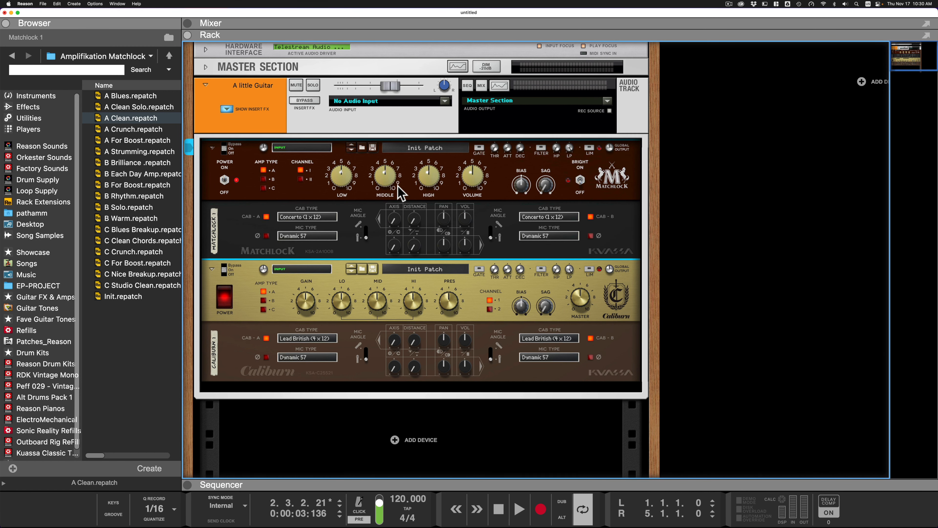
pyautogui.press('Tab')
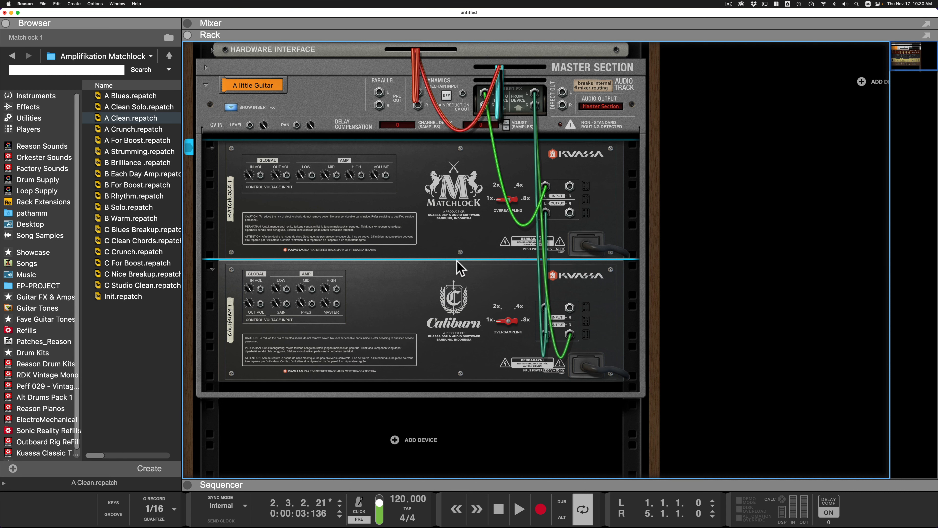
pyautogui.press('Tab')
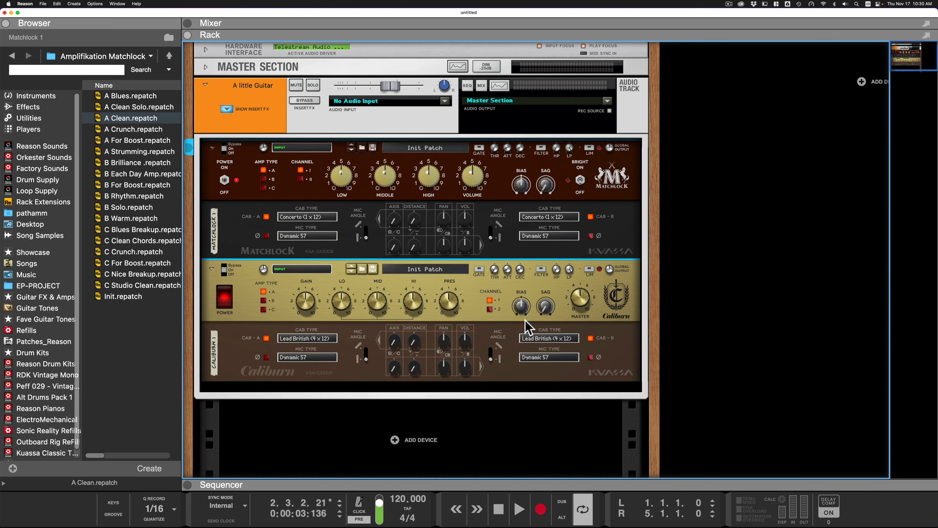
# - Turn off the Matchlock's cabs A and B, power off the Caliburn head, and audition the Matchlock through the Caliburn cabs
pyautogui.click(266, 217)
pyautogui.click(590, 216)
pyautogui.click(226, 303)
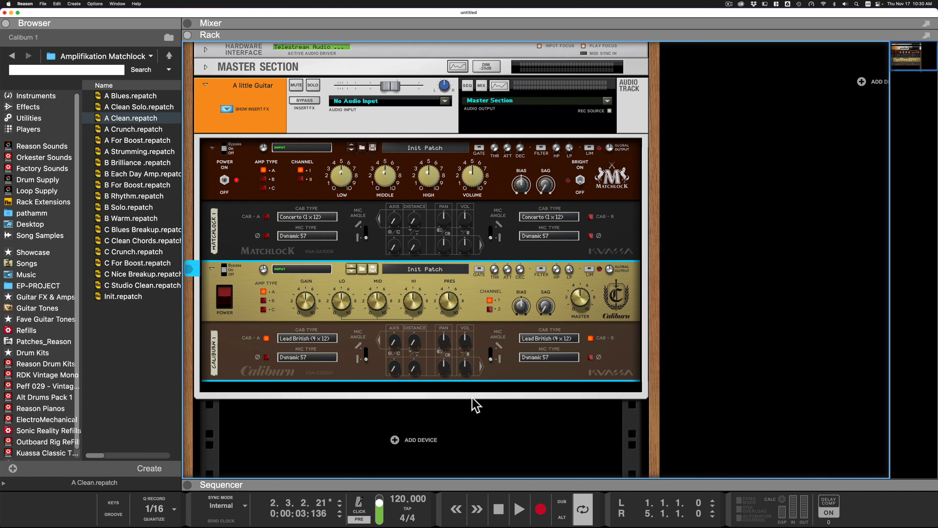
pyautogui.press('space')
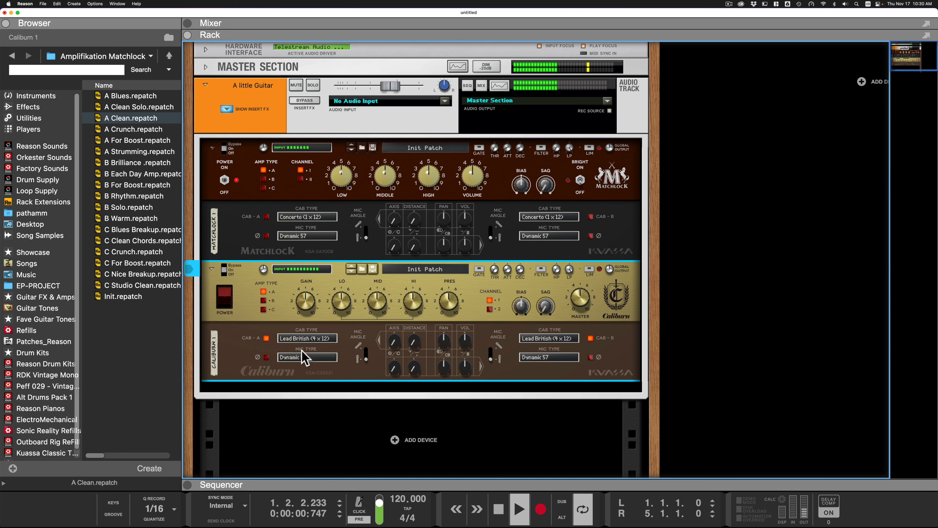
pyautogui.press('space')
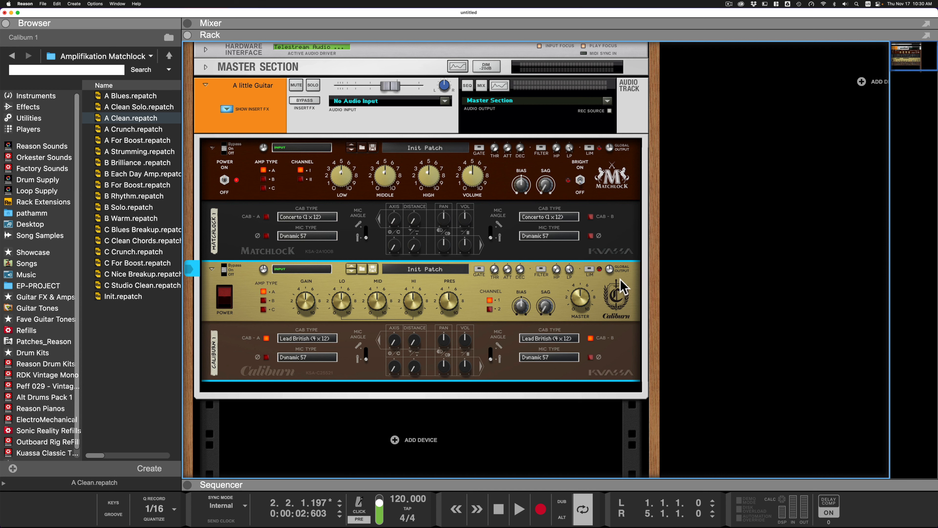
# - Delete the Caliburn amp and insert the Softube Amp below the Matchlock in the guitar track's insert effects
pyautogui.press('BackSpace')
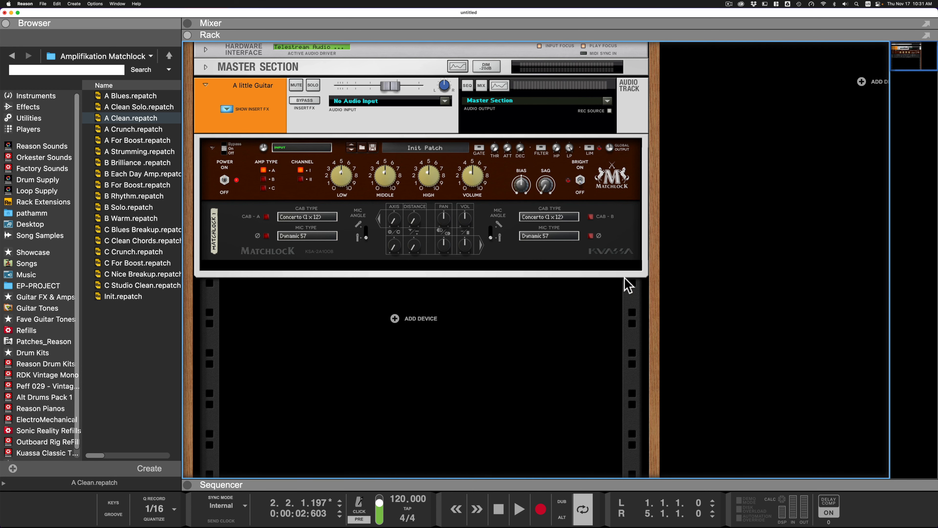
pyautogui.click(27, 107)
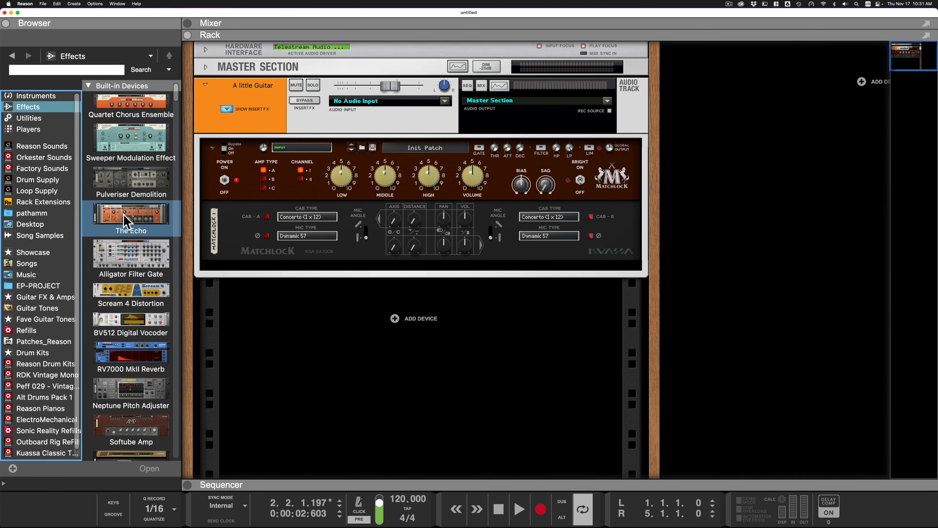
pyautogui.scroll(-4, 126, 222)
pyautogui.click(119, 288)
pyautogui.moveTo(119, 288); pyautogui.dragTo(361, 279)
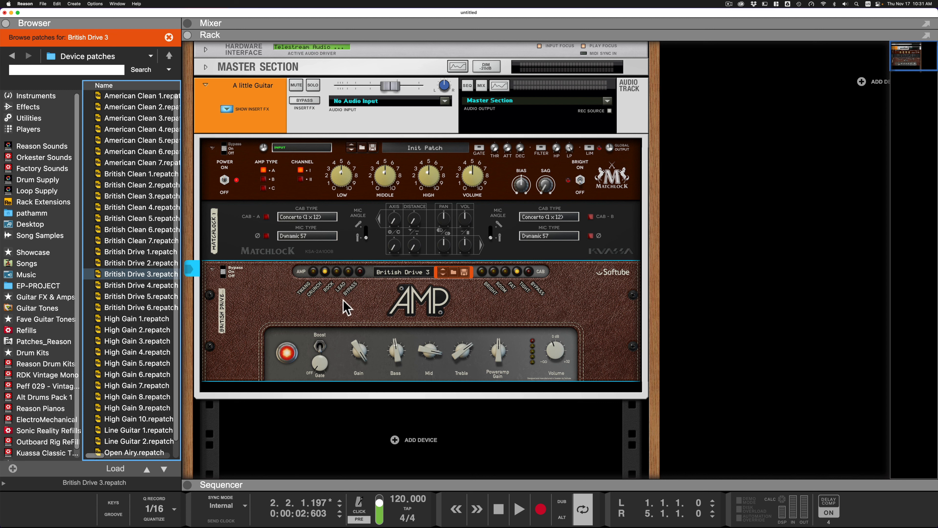
# - Bypass the Softube Amp's amp section and audition the Matchlock through its cabinet
pyautogui.click(360, 272)
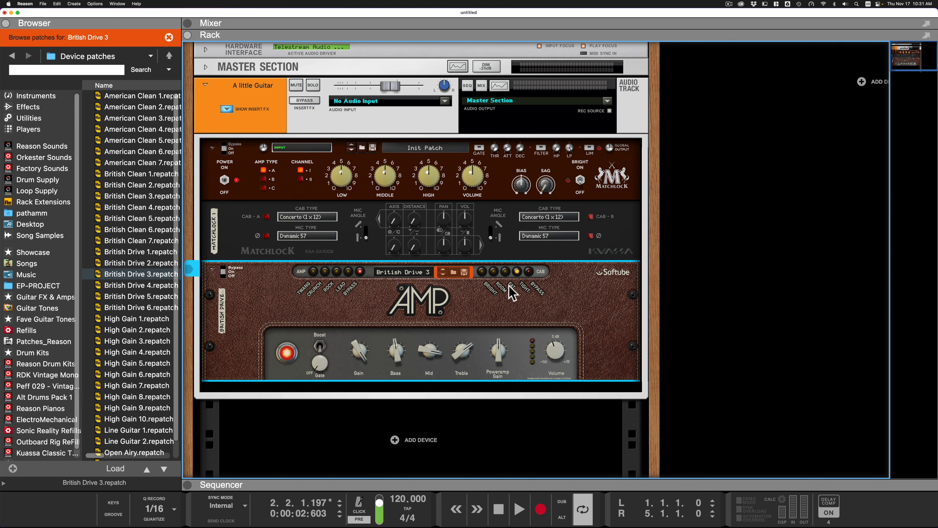
pyautogui.press('space')
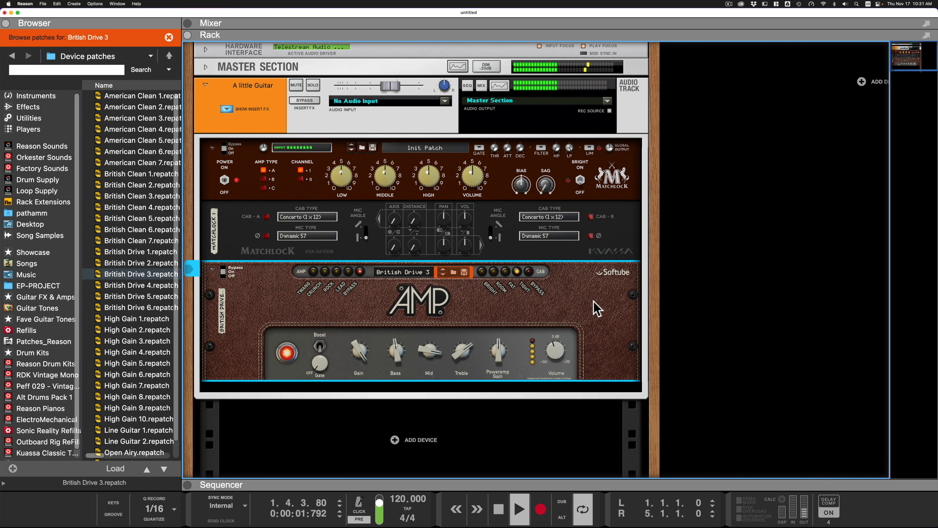
pyautogui.press('space')
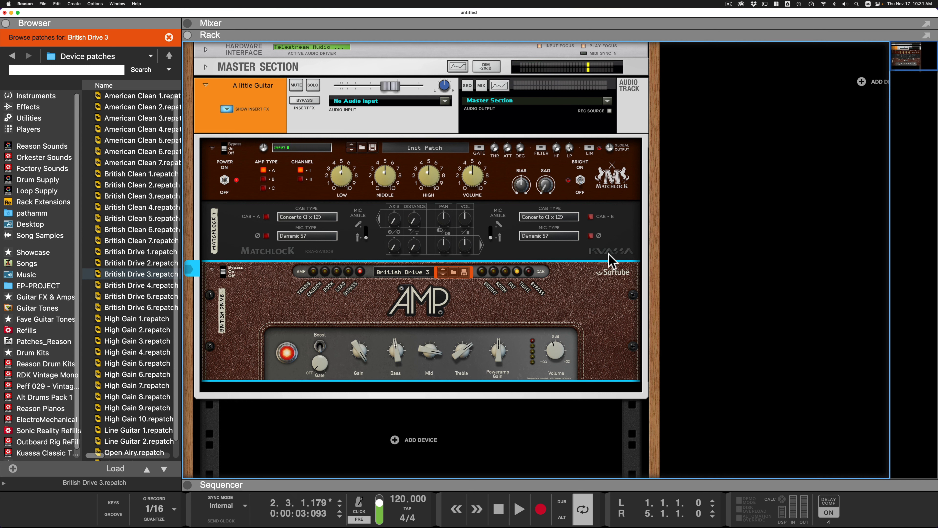
# - Move the Softube Amp above the Matchlock, bypassing the Softube cab and leaving only the Matchlock's cabs A and B active with its head powered off
pyautogui.moveTo(610, 286); pyautogui.dragTo(610, 174)
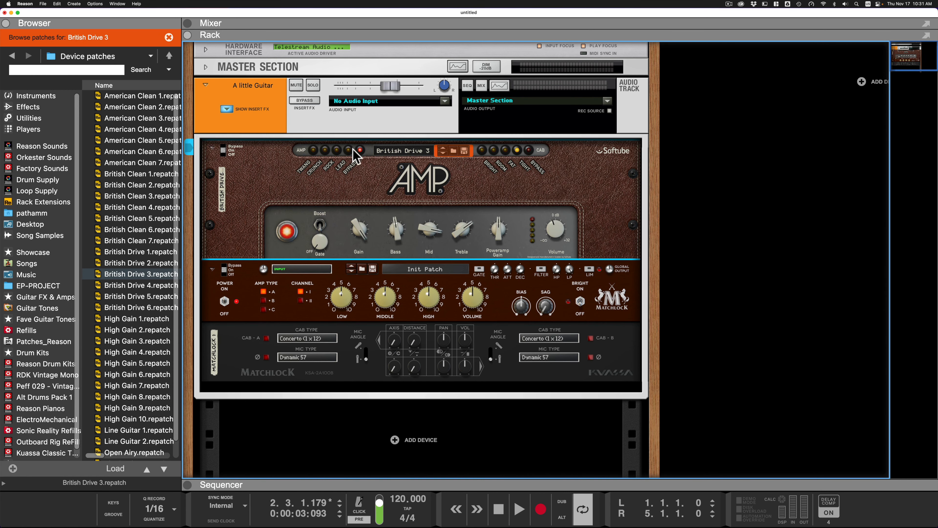
pyautogui.click(223, 302)
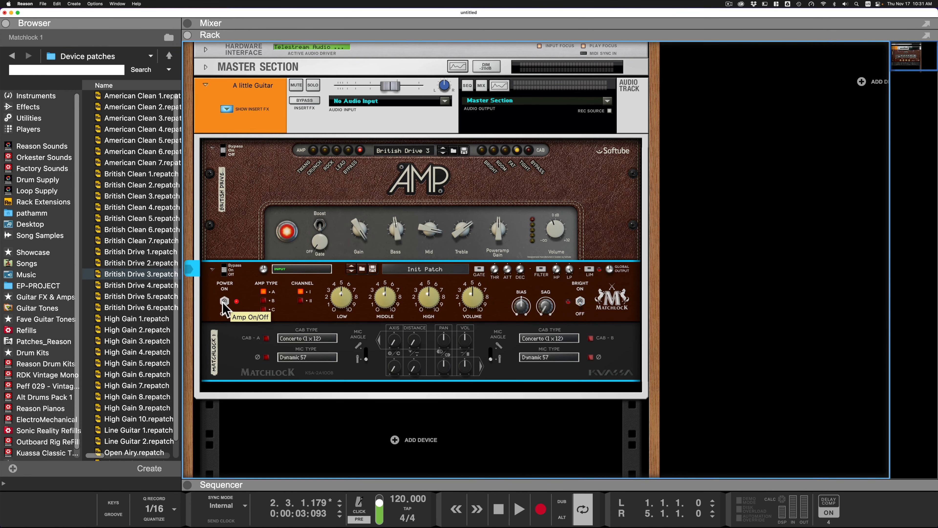
pyautogui.click(265, 338)
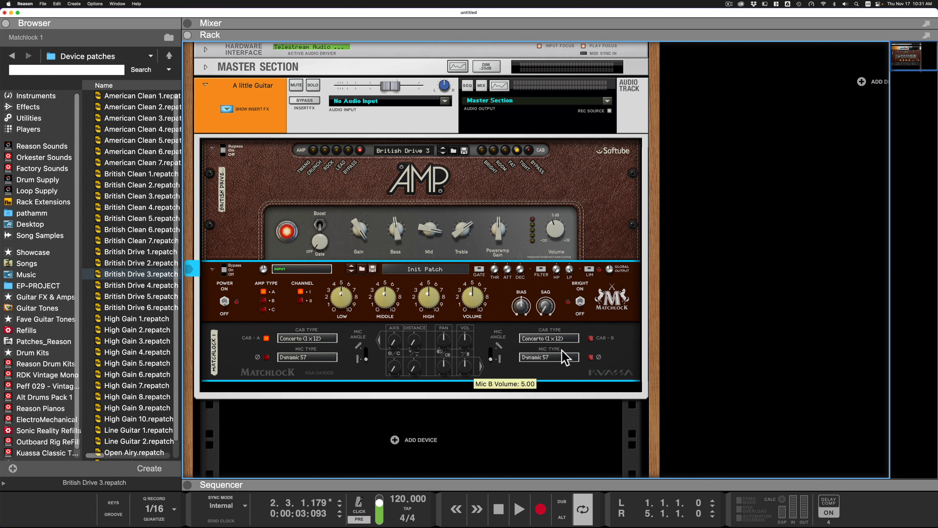
pyautogui.click(591, 338)
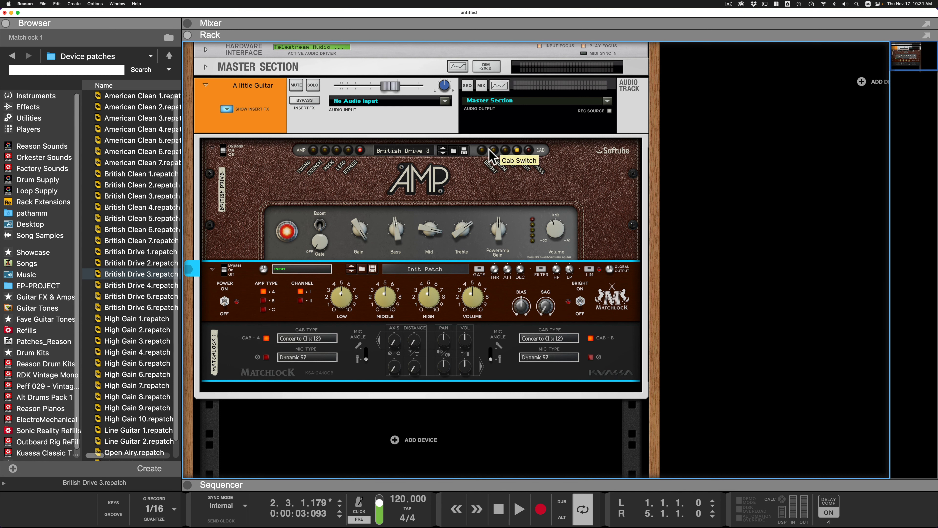
pyautogui.click(529, 150)
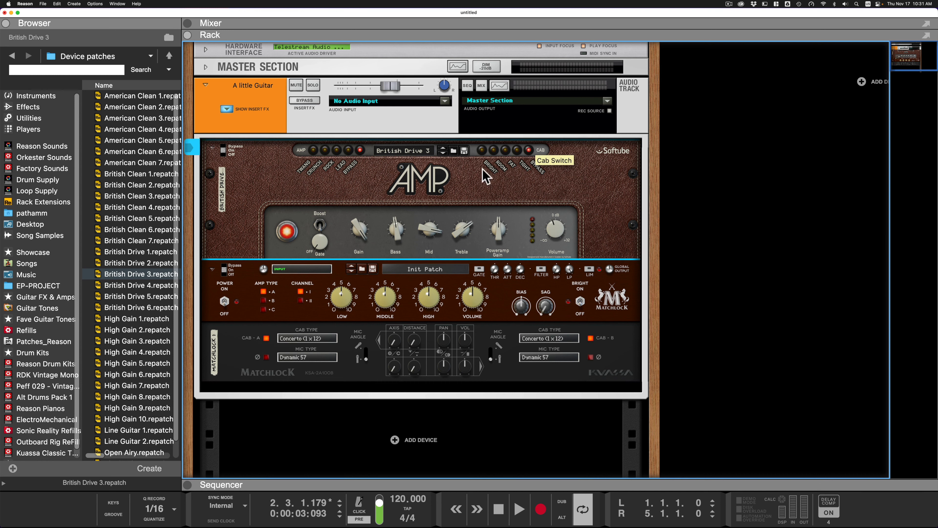
# - Switch the Softube Amp's amp section to Crunch and audition it through the Matchlock's cabs
pyautogui.click(325, 150)
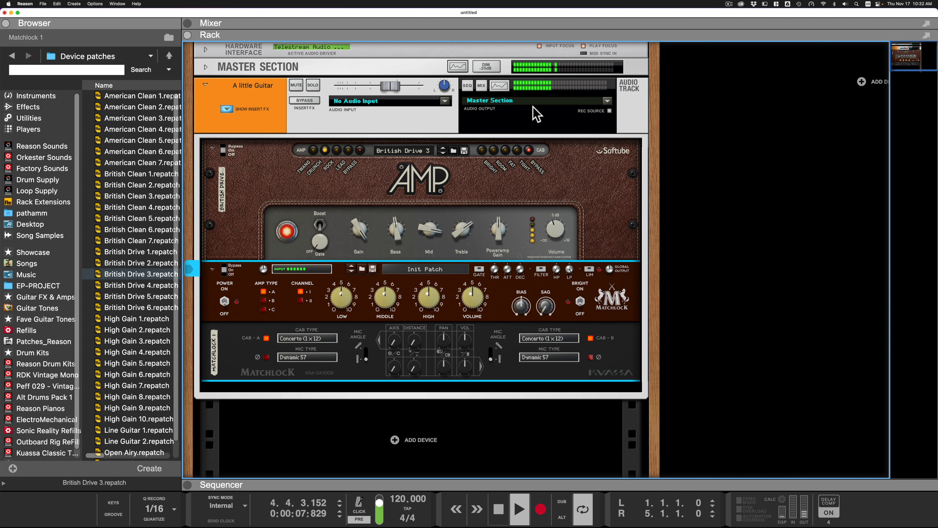
pyautogui.press('space')
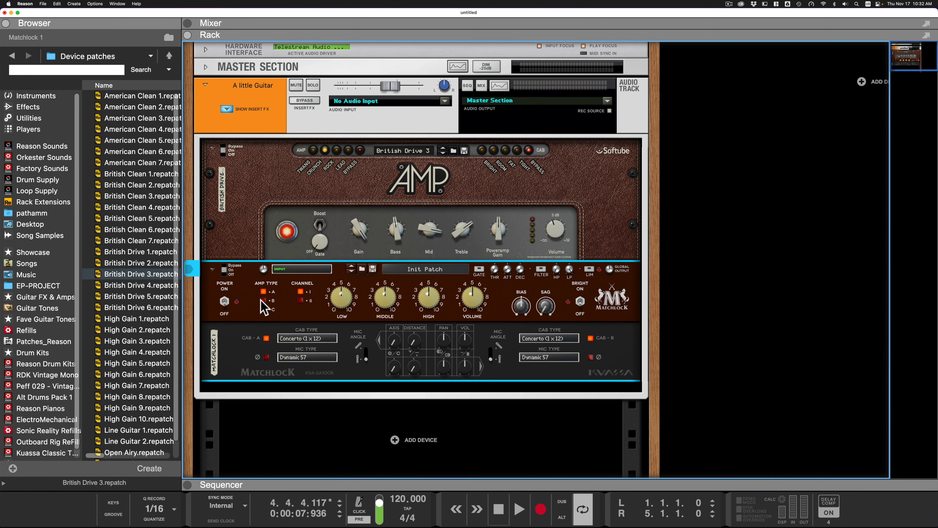
pyautogui.scroll(-1, 291, 185)
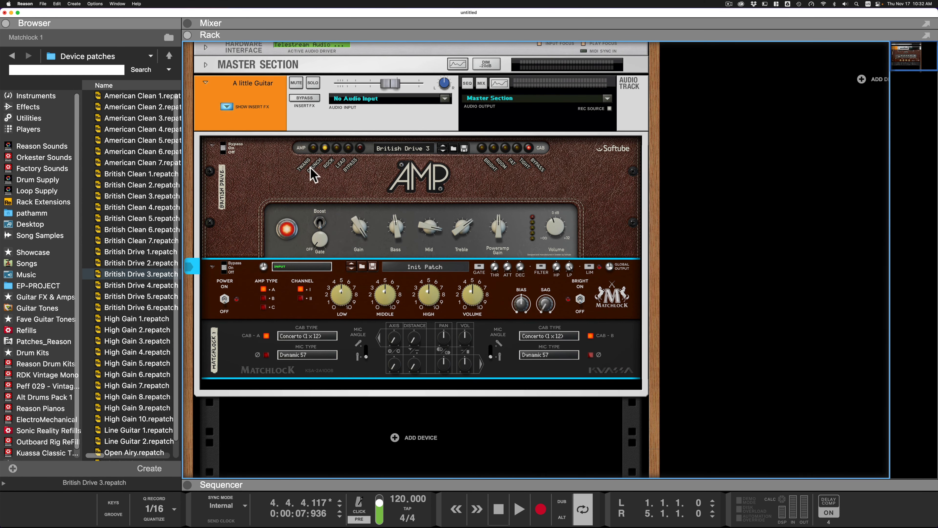
pyautogui.scroll(1, 311, 170)
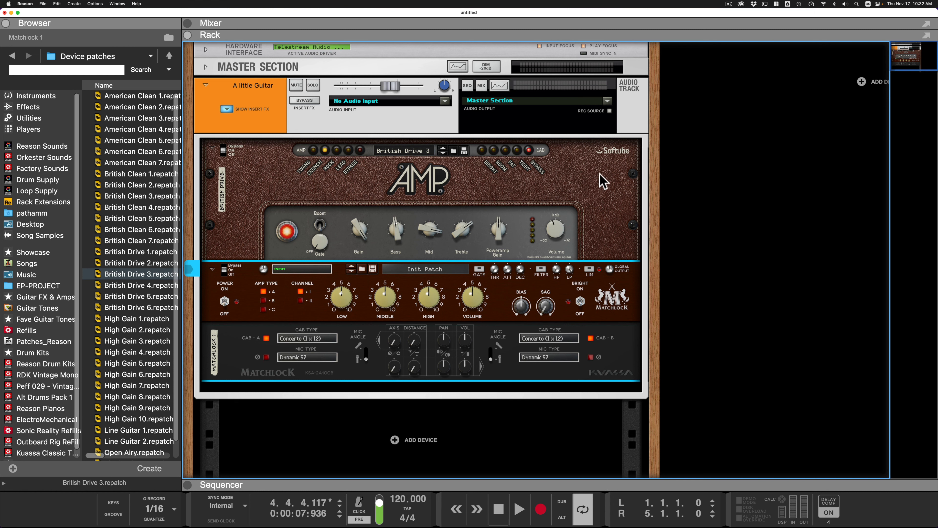
# - View the cab types available for the Matchlock's cab B
pyautogui.click(537, 339)
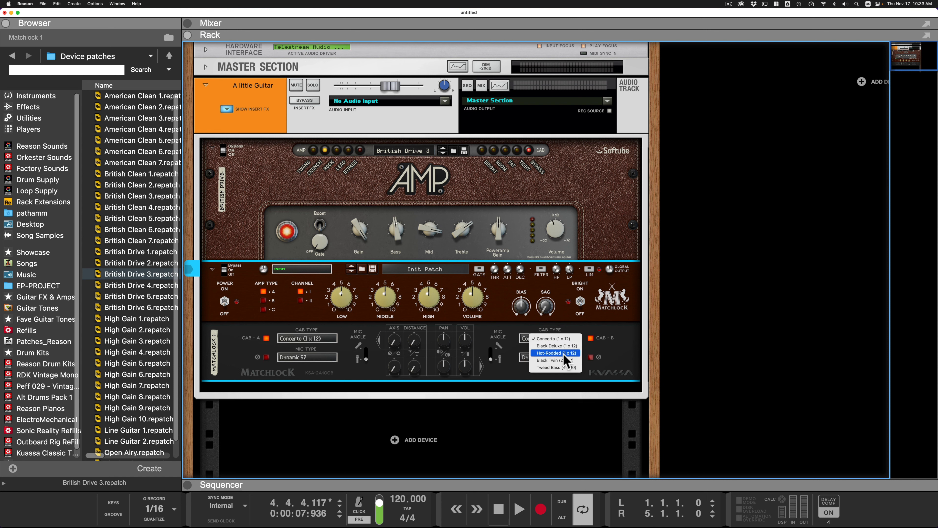
pyautogui.click(682, 263)
pyautogui.click(570, 464)
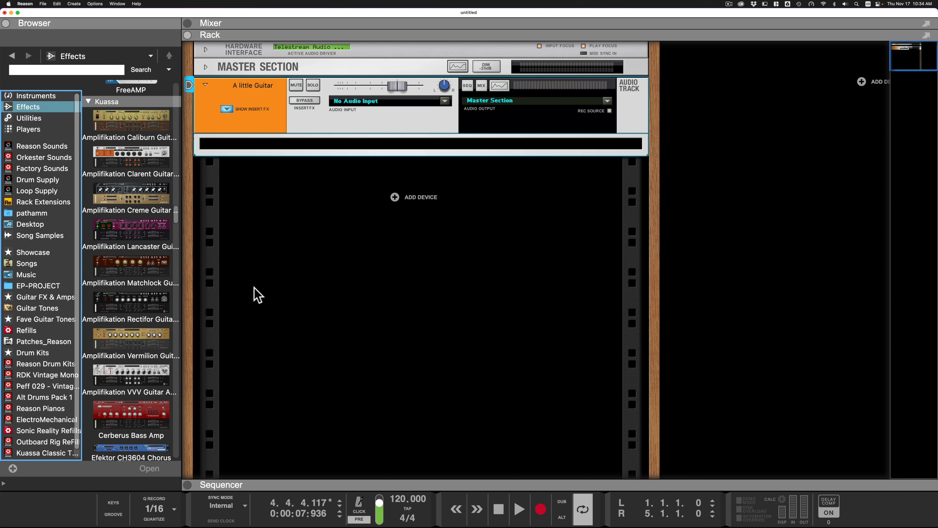
# - Insert an Amplifikation Matchlock with the C Nice Breakup patch on the guitar track and audition it with the track level lowered
pyautogui.click(132, 225)
pyautogui.moveTo(146, 266); pyautogui.dragTo(411, 152)
pyautogui.click(426, 148)
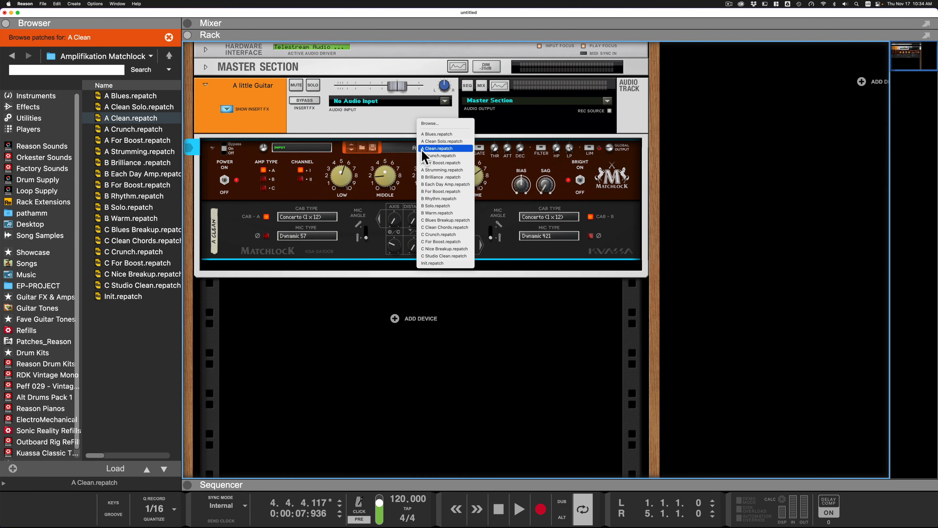
pyautogui.click(436, 246)
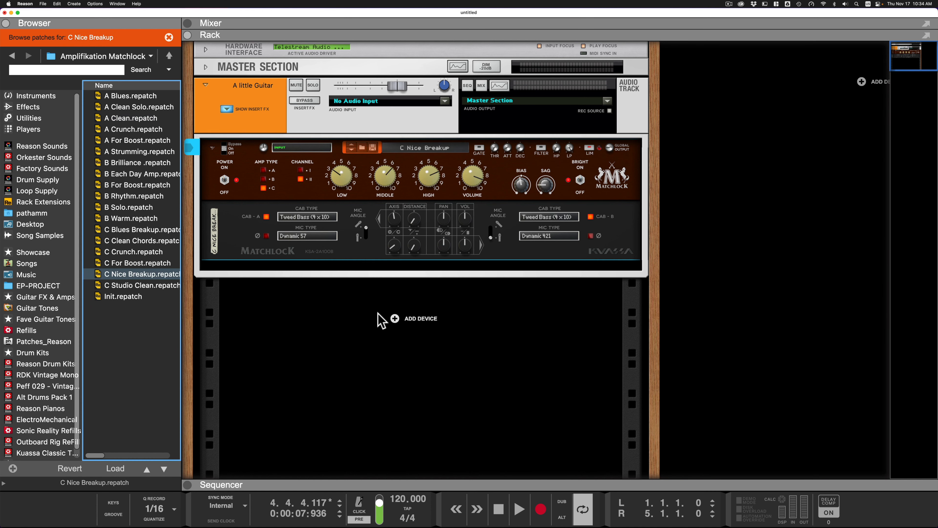
pyautogui.press('space')
pyautogui.moveTo(397, 88); pyautogui.dragTo(384, 87)
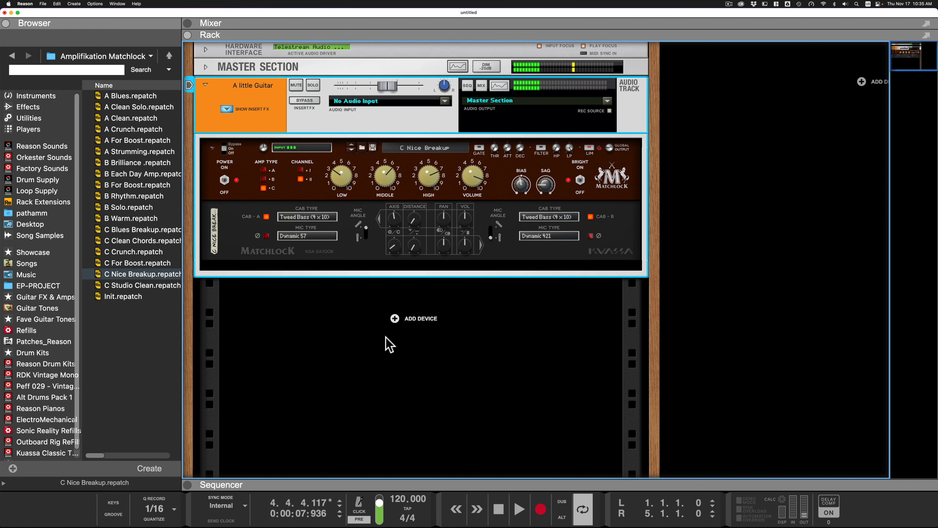
# - Insert the Amplifikation Vermilion above the Matchlock and turn off its amp and cabs A and B
pyautogui.click(16, 56)
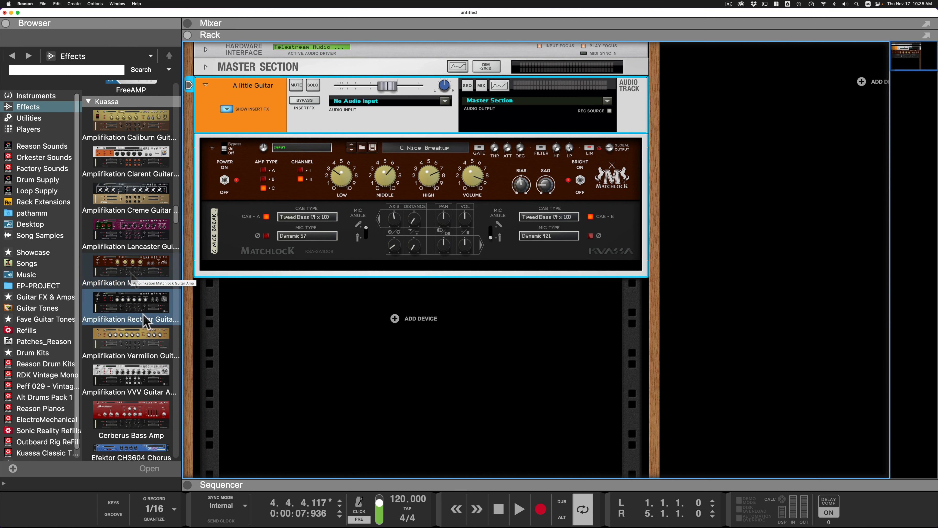
pyautogui.click(131, 343)
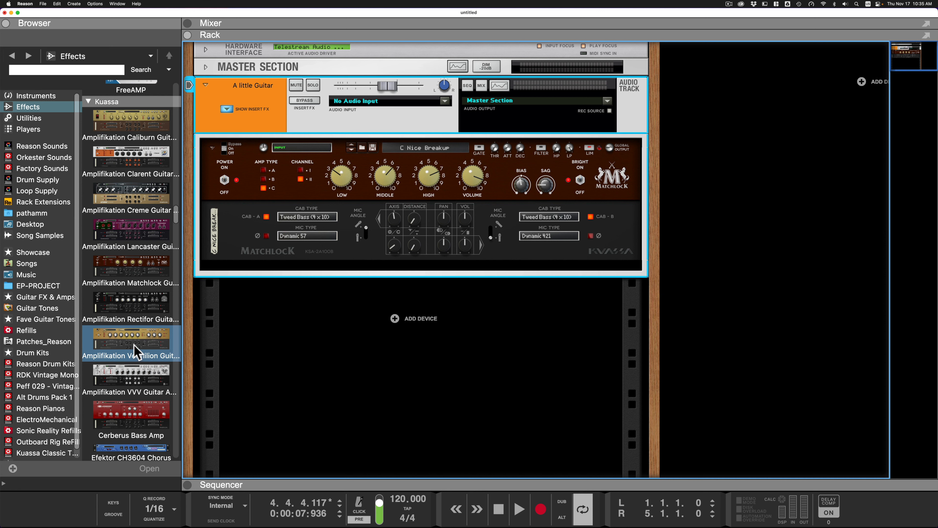
pyautogui.moveTo(137, 351); pyautogui.dragTo(413, 224)
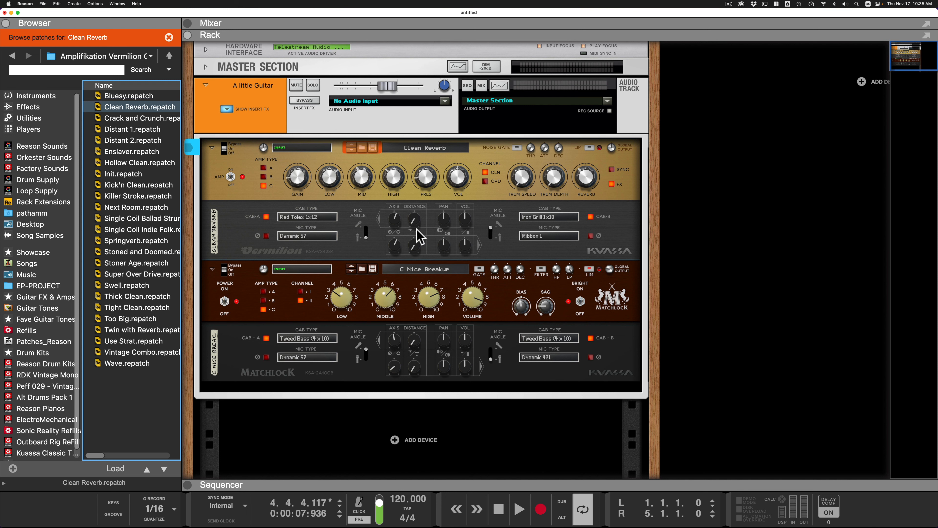
pyautogui.click(229, 176)
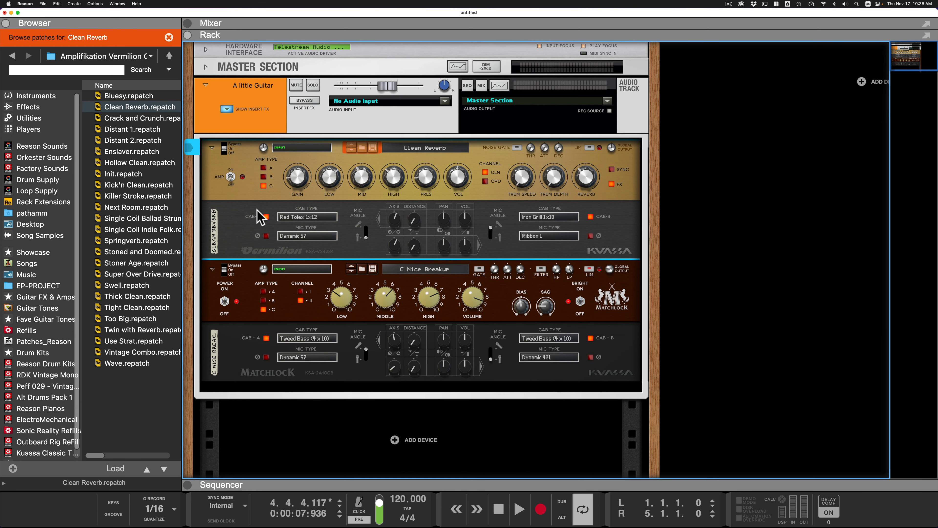
pyautogui.click(590, 217)
# - Audition the Vermilion's effects into the Matchlock while setting the Vermilion's Reverb to about 1.37
pyautogui.press('space')
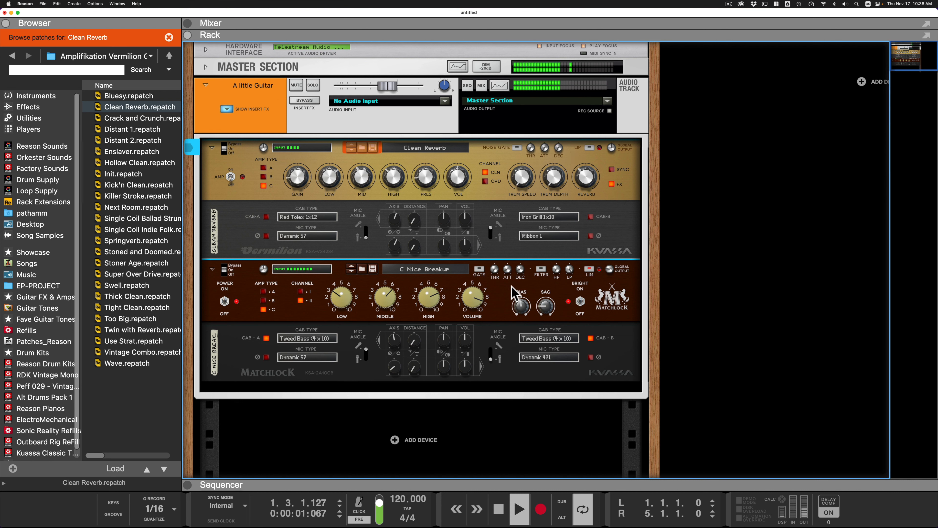
pyautogui.moveTo(588, 187); pyautogui.dragTo(585, 196)
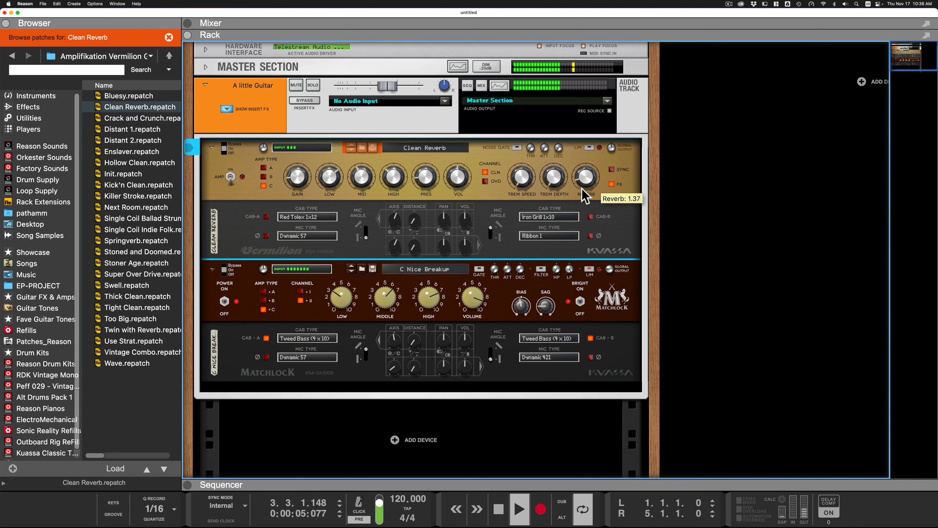
pyautogui.press('space')
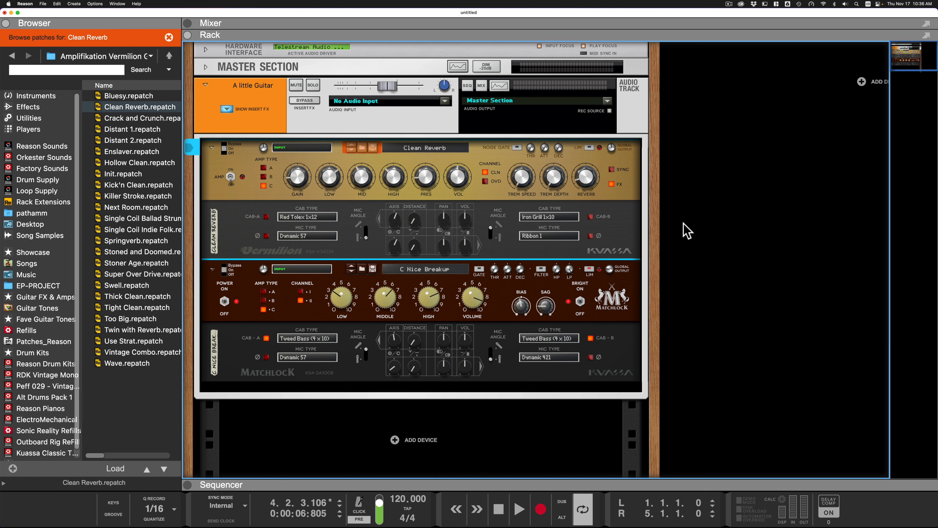
# - Raise the Vermilion's tremolo depth, set its tremolo speed to about 3.59 Hz, and audition the tremolo into the Matchlock
pyautogui.moveTo(590, 194)
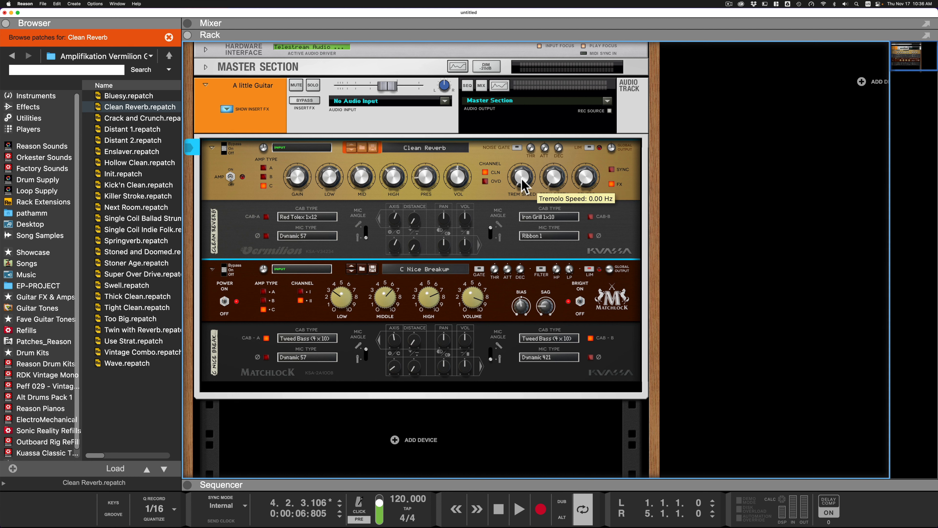
pyautogui.moveTo(556, 188)
pyautogui.press('space')
pyautogui.moveTo(555, 181); pyautogui.dragTo(557, 154)
pyautogui.moveTo(526, 176)
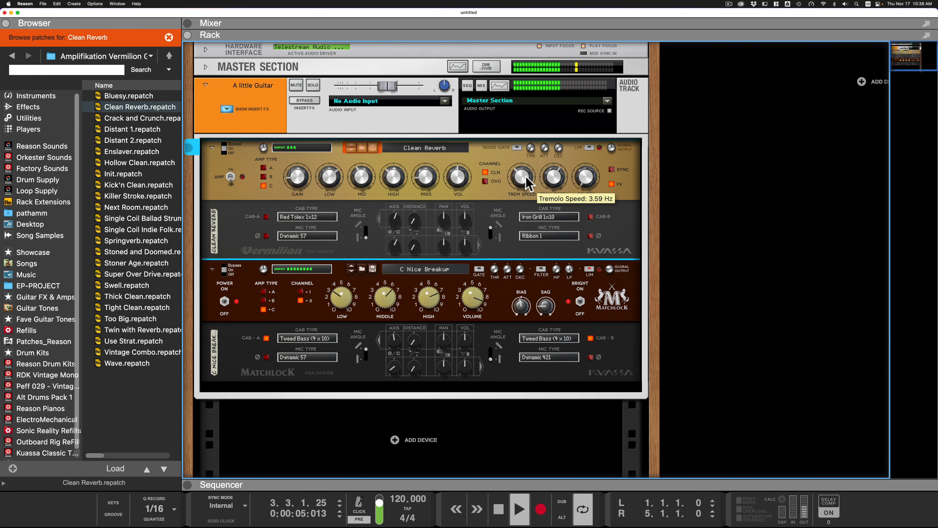
pyautogui.scroll(-1, 526, 181)
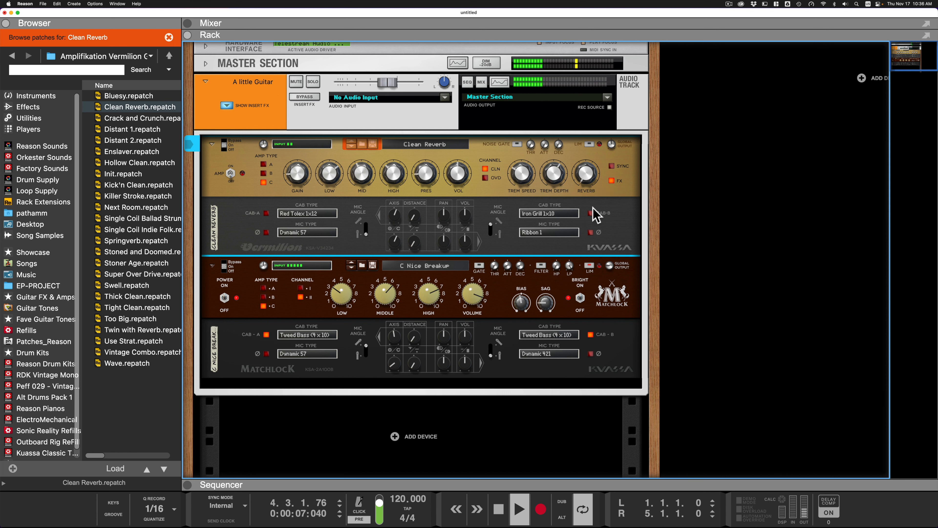
pyautogui.press('space')
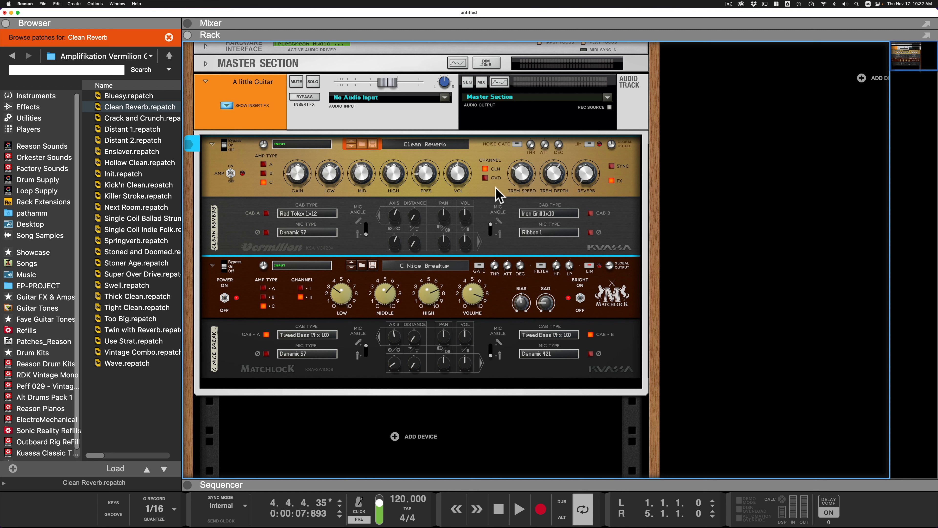
# - Replace the Vermilion with the Amplifikation Creme using the Midcut Sharp Amp patch, turning off its amp and cabs A and B
pyautogui.scroll(1, 560, 216)
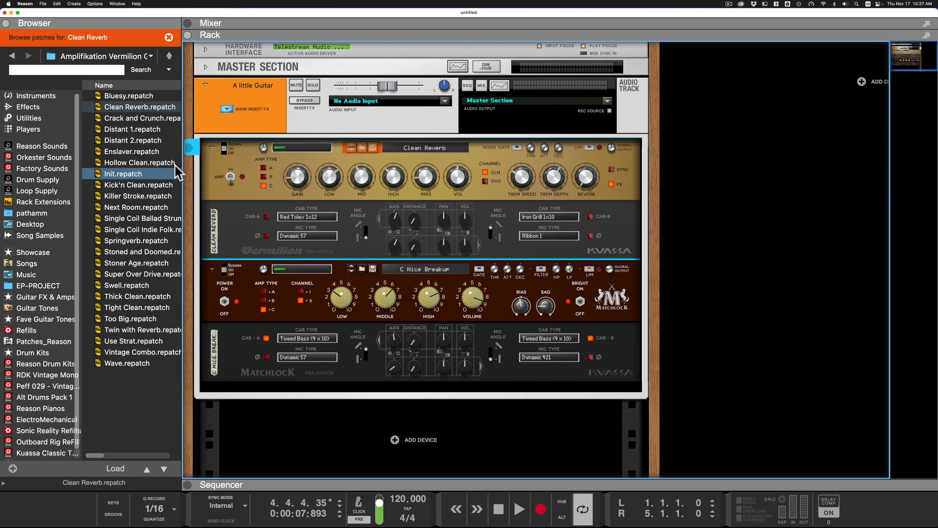
pyautogui.click(16, 56)
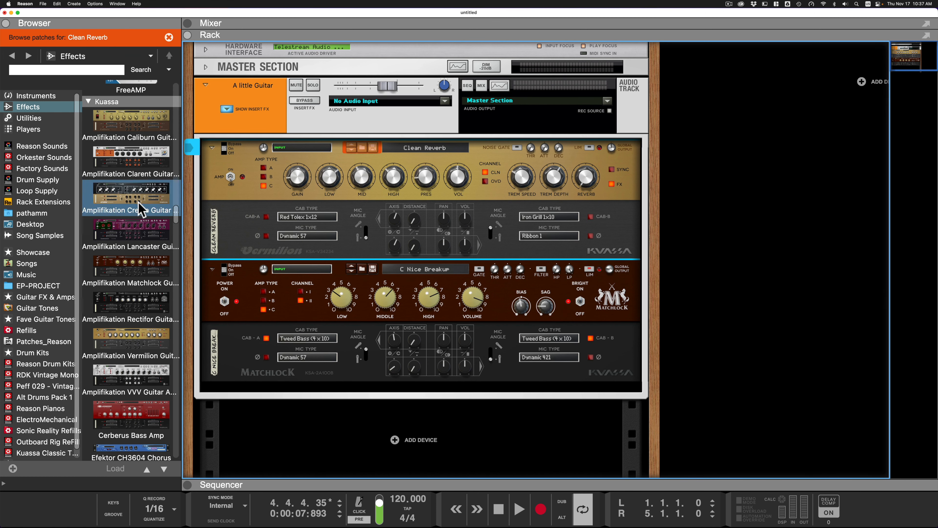
pyautogui.moveTo(124, 195); pyautogui.dragTo(399, 210)
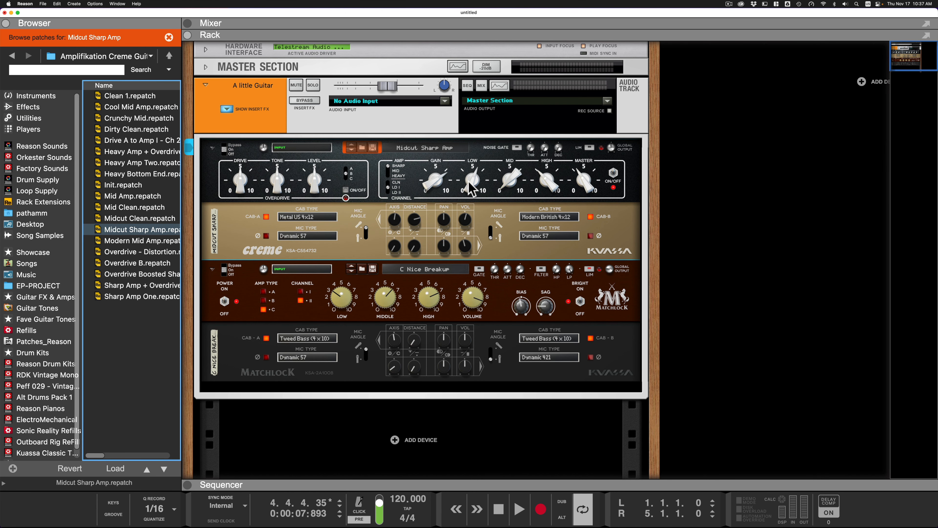
pyautogui.click(614, 176)
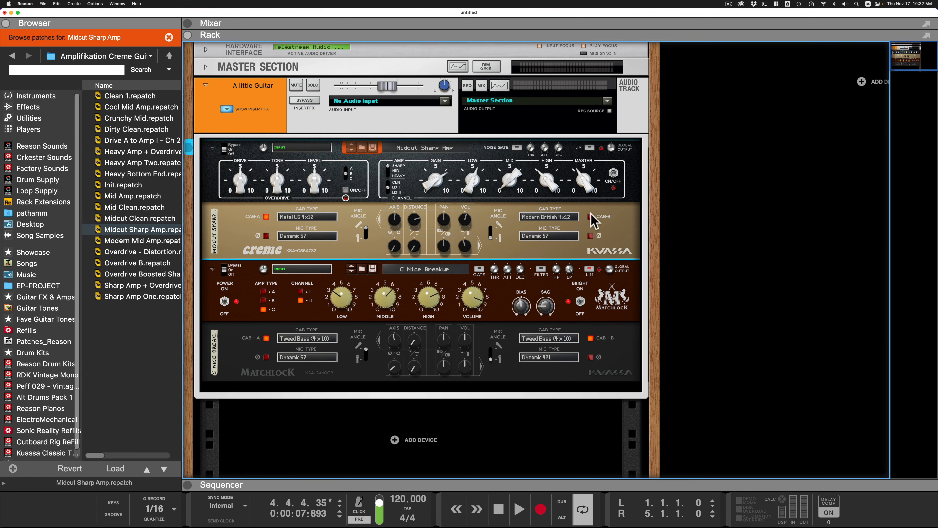
pyautogui.click(267, 216)
# - Audition the Creme's overdrive into the Matchlock, selecting overdrive type C and adjusting its Drive, Tone and Level
pyautogui.press('space')
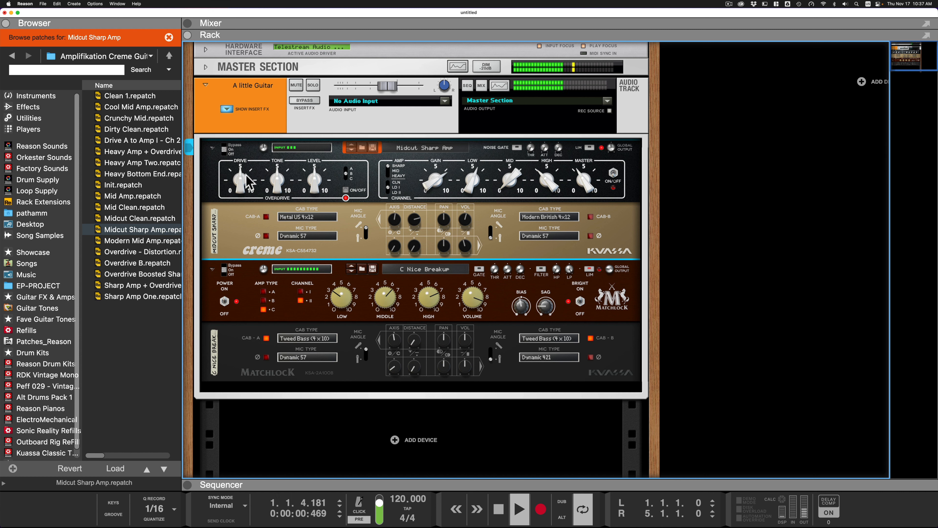
pyautogui.moveTo(240, 183); pyautogui.dragTo(240, 199)
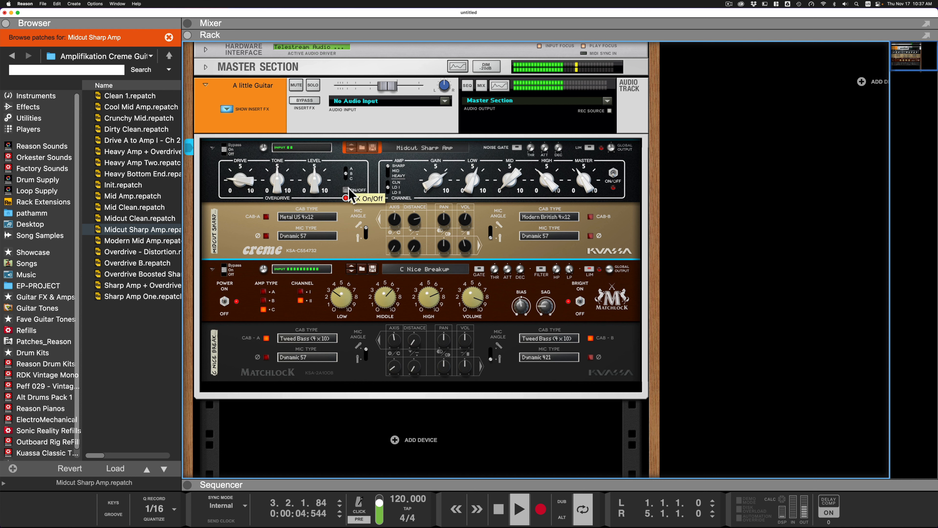
pyautogui.click(347, 178)
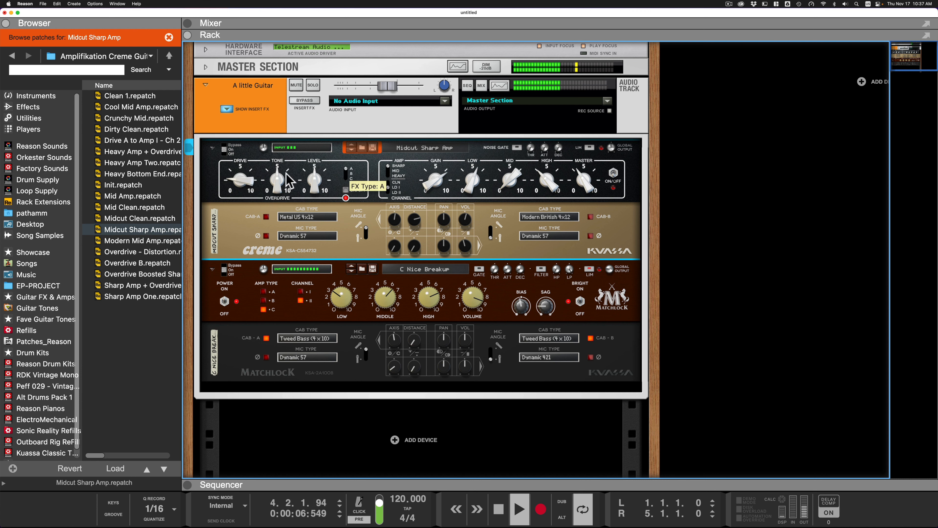
pyautogui.click(347, 182)
pyautogui.moveTo(279, 188); pyautogui.dragTo(316, 196)
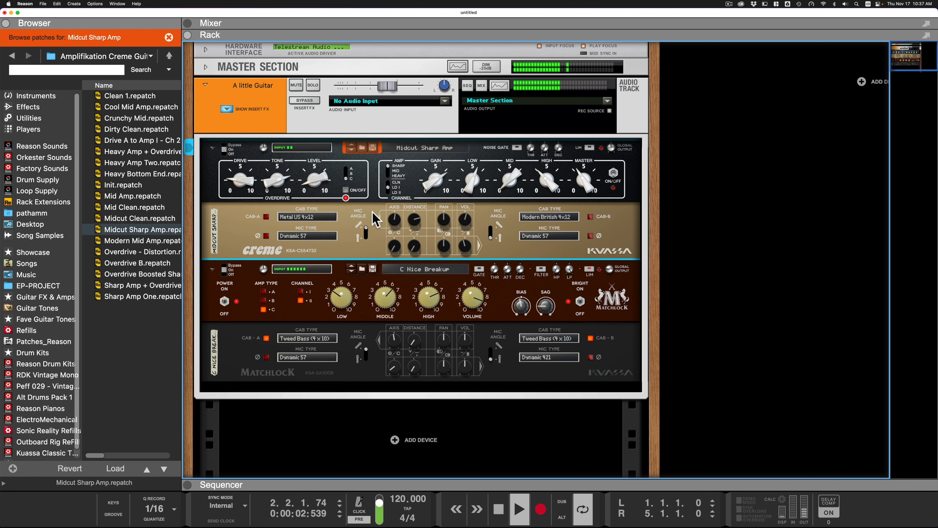
pyautogui.press('space')
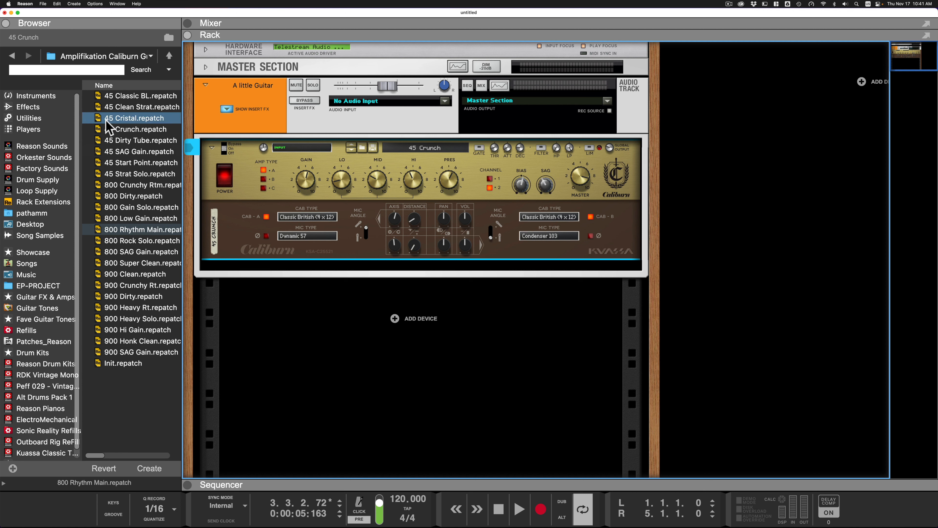
# - Insert a TMA-1 Commentator above the Caliburn in the guitar track's insert effects and open its comment field
pyautogui.click(29, 119)
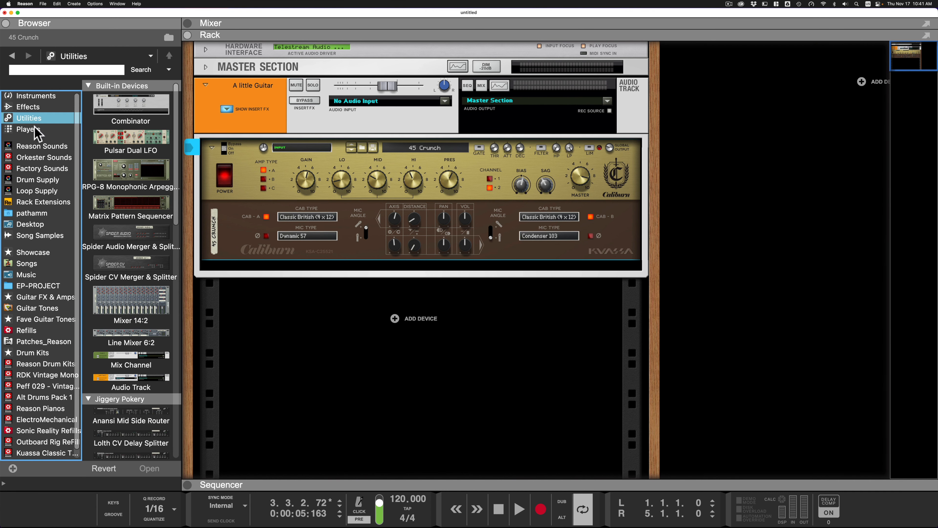
pyautogui.scroll(-5, 126, 267)
pyautogui.scroll(-3, 124, 267)
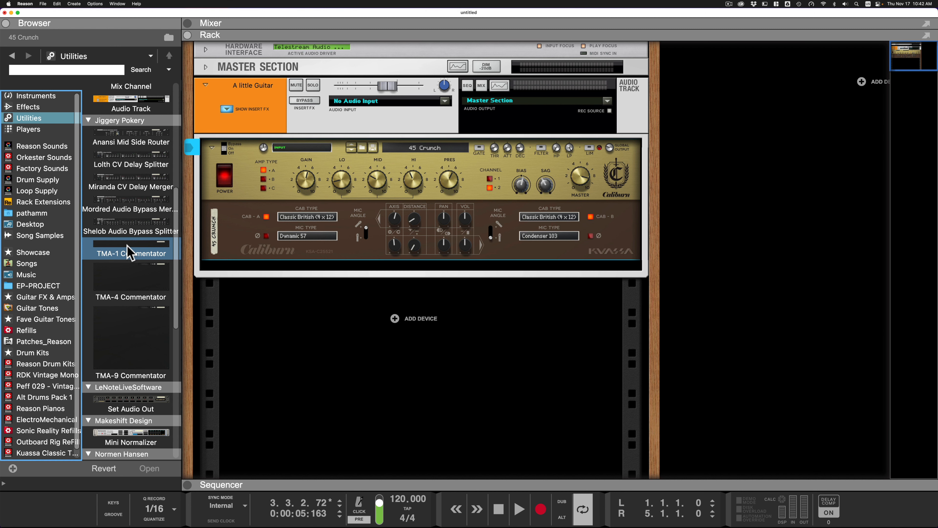
pyautogui.moveTo(129, 253); pyautogui.dragTo(384, 157)
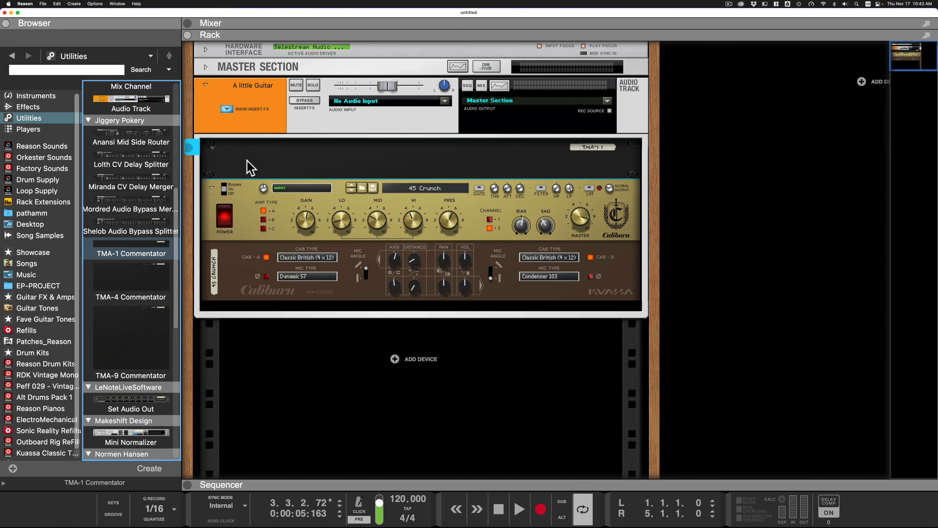
pyautogui.click(258, 165)
pyautogui.click(314, 165)
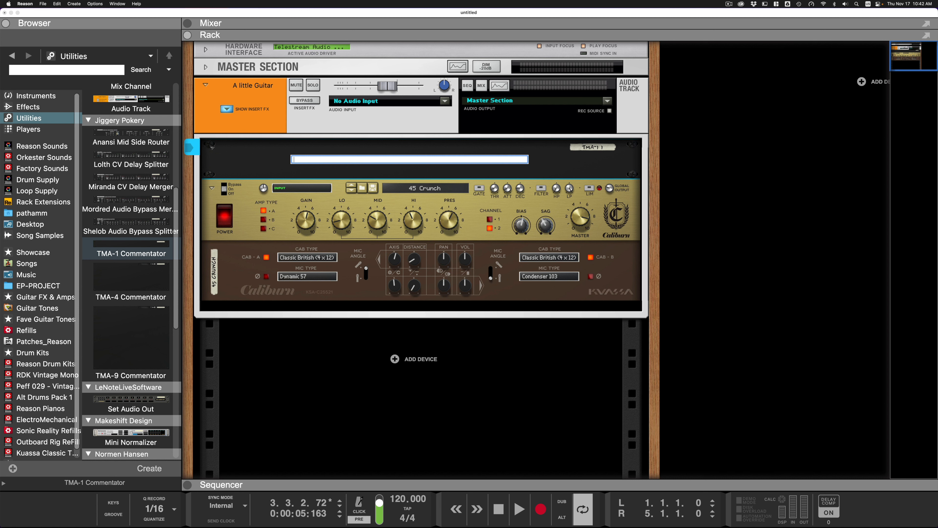
pyautogui.click(295, 390)
# - Play the guitar track through the Caliburn amp with the 45 Crunch patch
pyautogui.press('space')
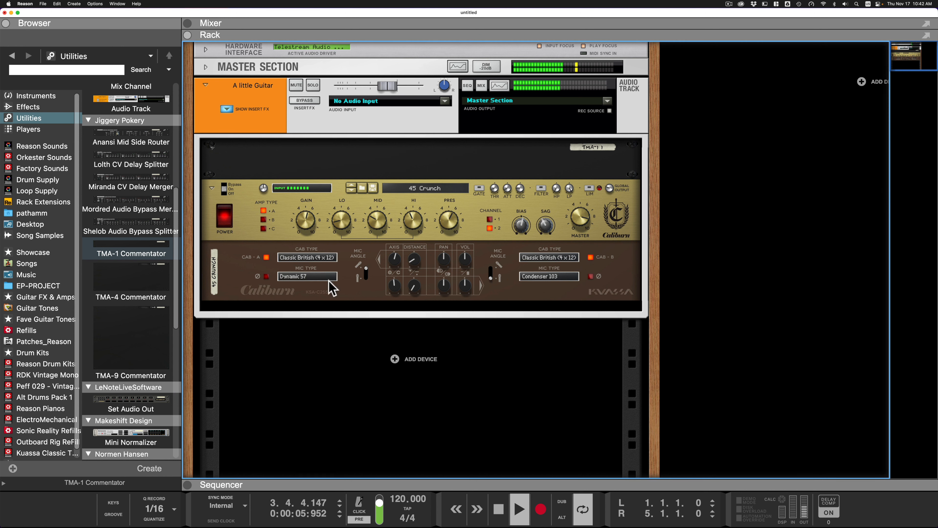
pyautogui.press('space')
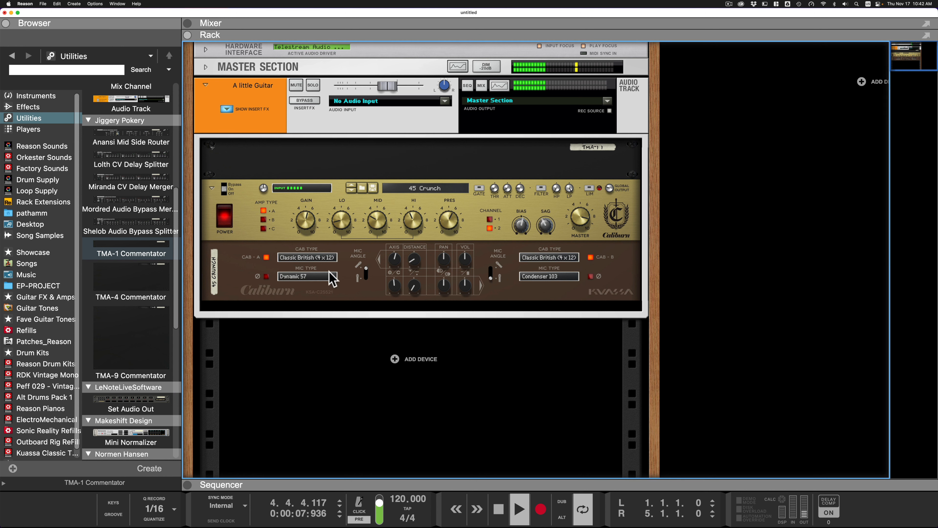
# - Enter "Red Guitar - Humbucker - new strings" as the first comment line of the TMA-1 Commentator
pyautogui.click(301, 168)
pyautogui.click(299, 161)
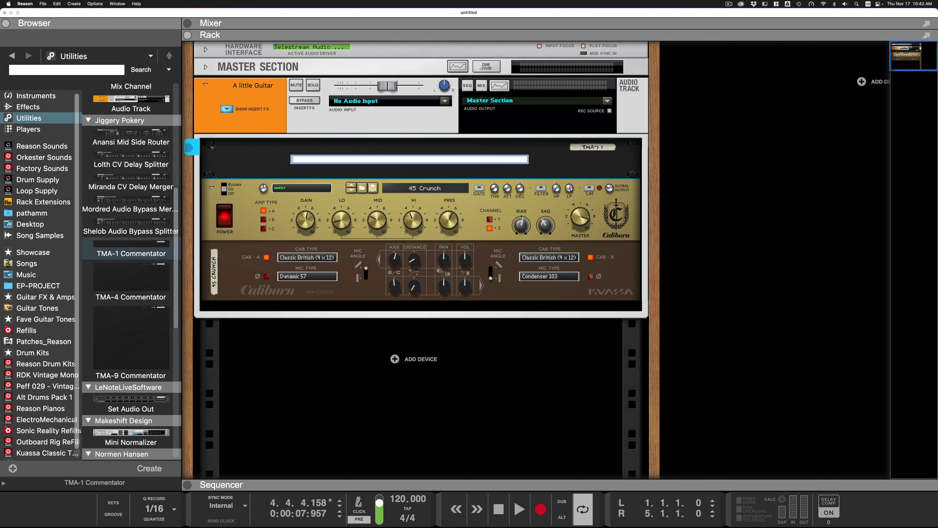
pyautogui.write('Red Guitar - Humbucker - ne')
pyautogui.write('w strings')
pyautogui.press('Return')
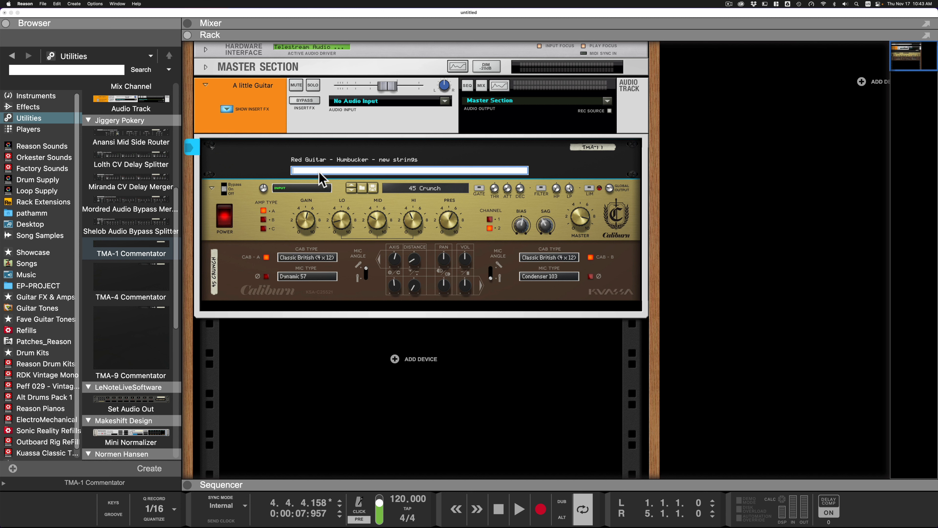
# - Enter "Interface: NI Komplete 6 - Input 2 - input set at 3 o'clock" as the Commentator's second comment line
pyautogui.write('Interface: NI Komplete 6 -')
pyautogui.write("Input 2 - input set at 3 o'clock")
pyautogui.press('Return')
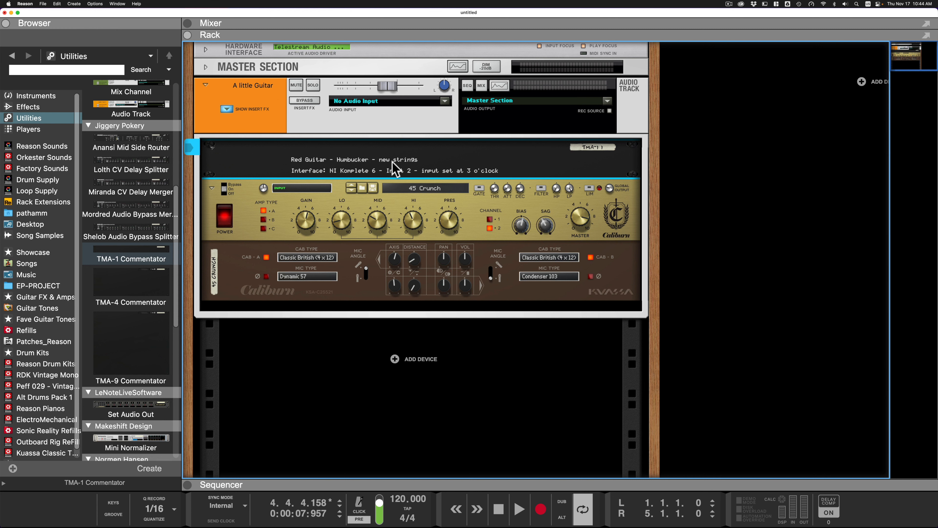
pyautogui.click(532, 357)
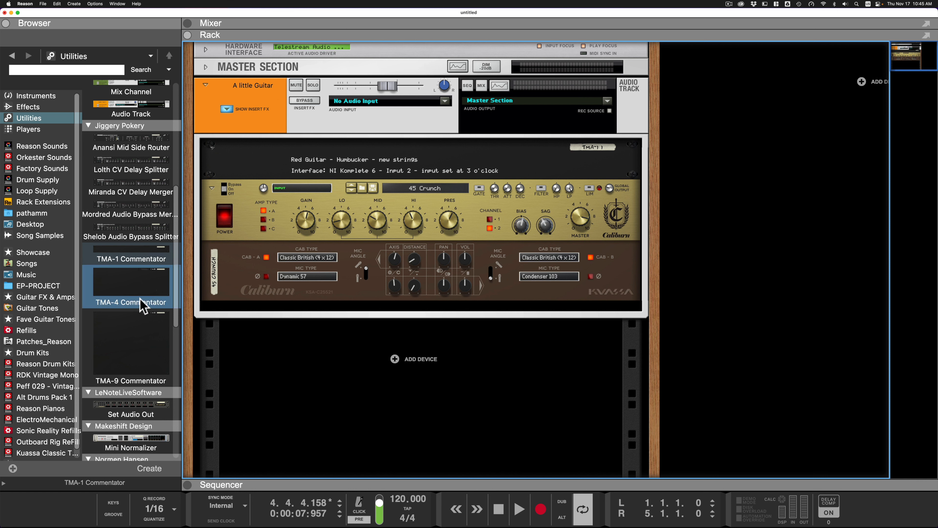
pyautogui.click(142, 260)
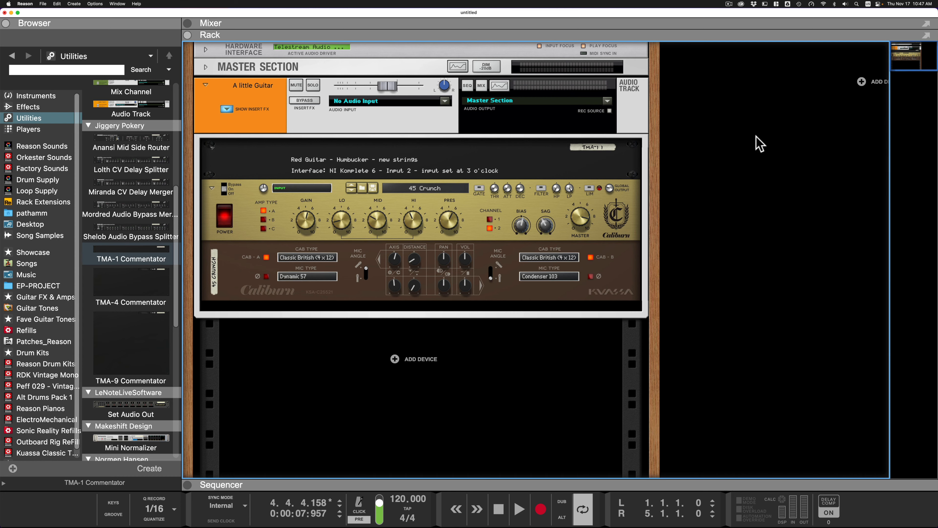
# - Browse the effects devices to the Kuassa guitar amps
pyautogui.click(27, 107)
pyautogui.scroll(-20, 173, 216)
pyautogui.scroll(-5, 173, 218)
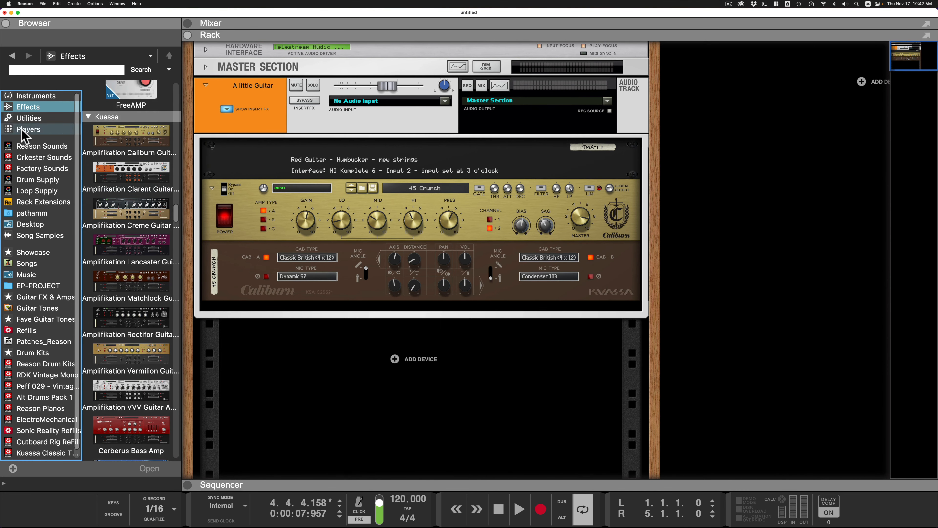